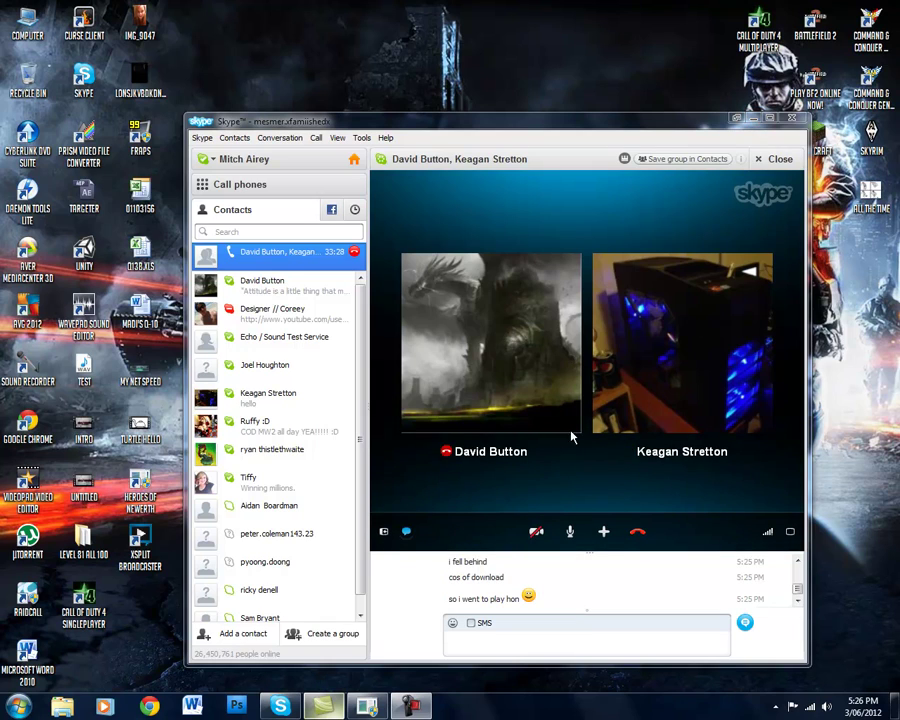
Step: Minimize the Skype call window and select the XSplit Broadcaster desktop shortcut
mouse_move(705, 415)
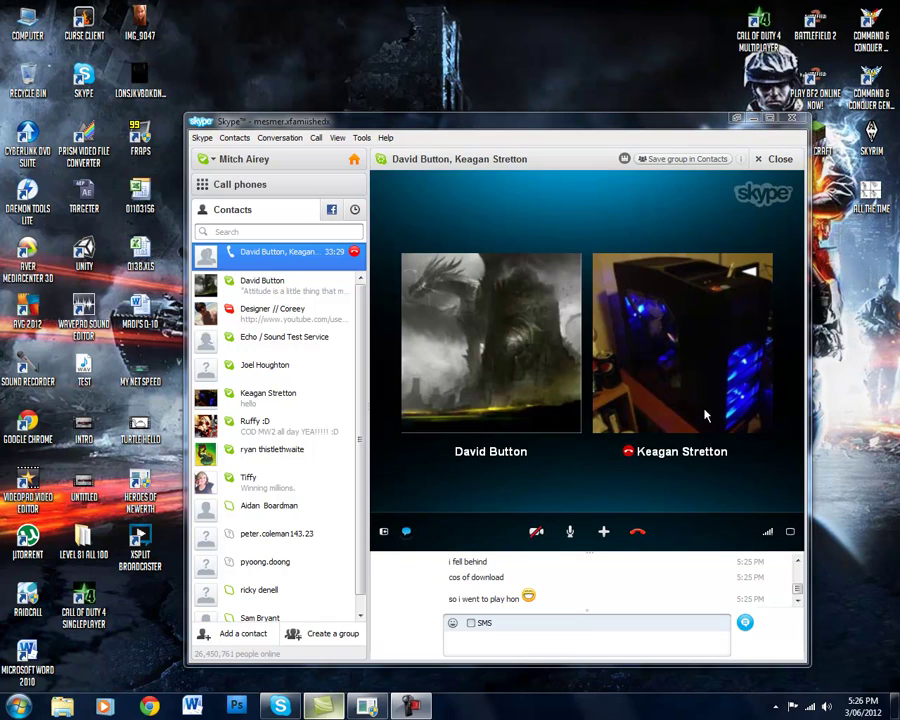
left_click(754, 119)
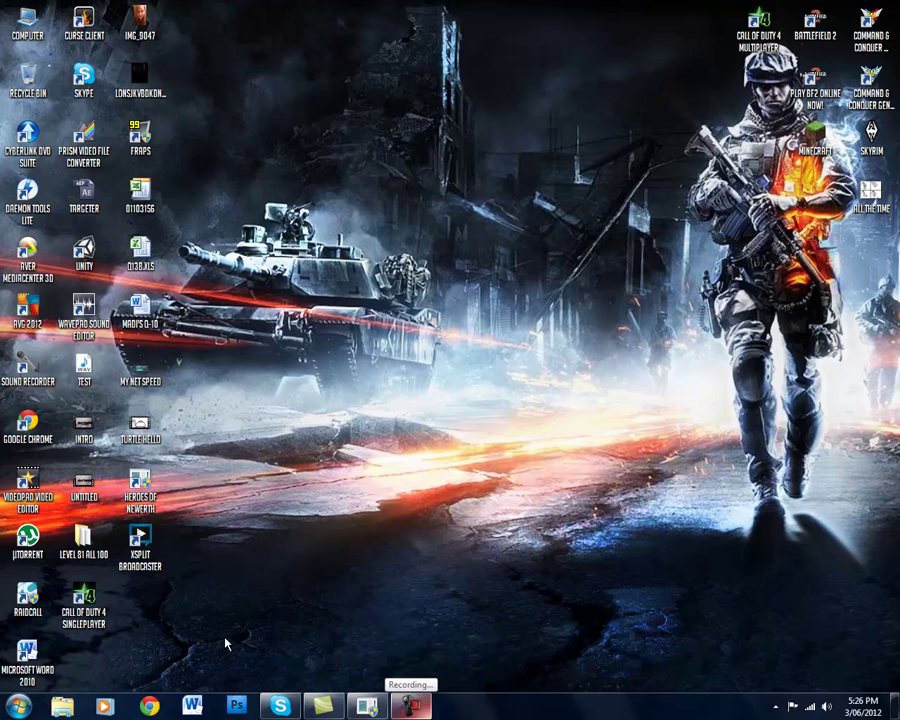
left_click_drag(203, 640, 196, 612)
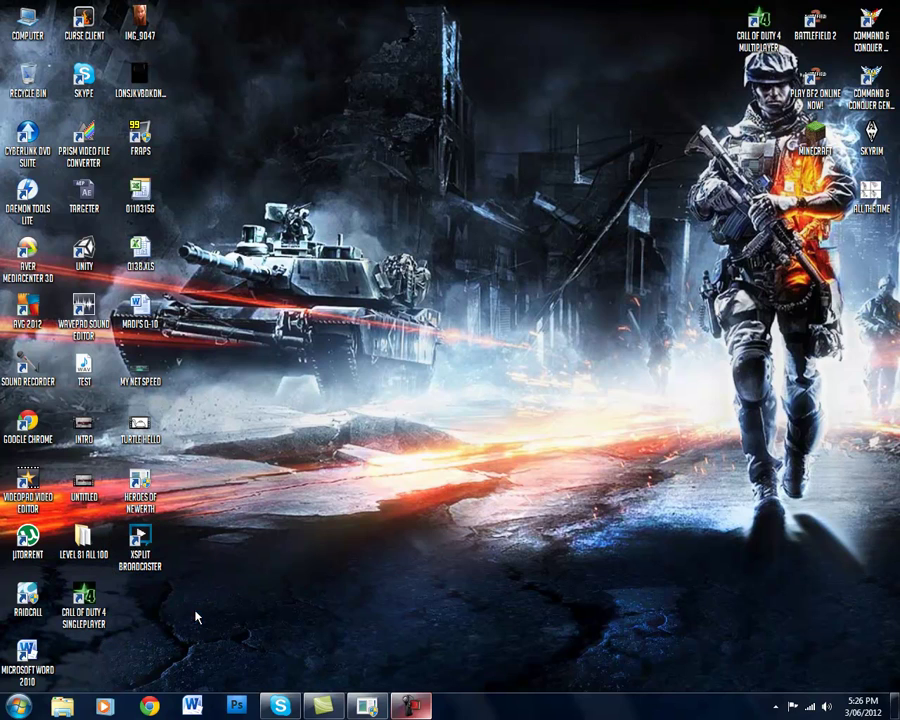
Step: Load xsplit.com in Google Chrome
left_click(149, 706)
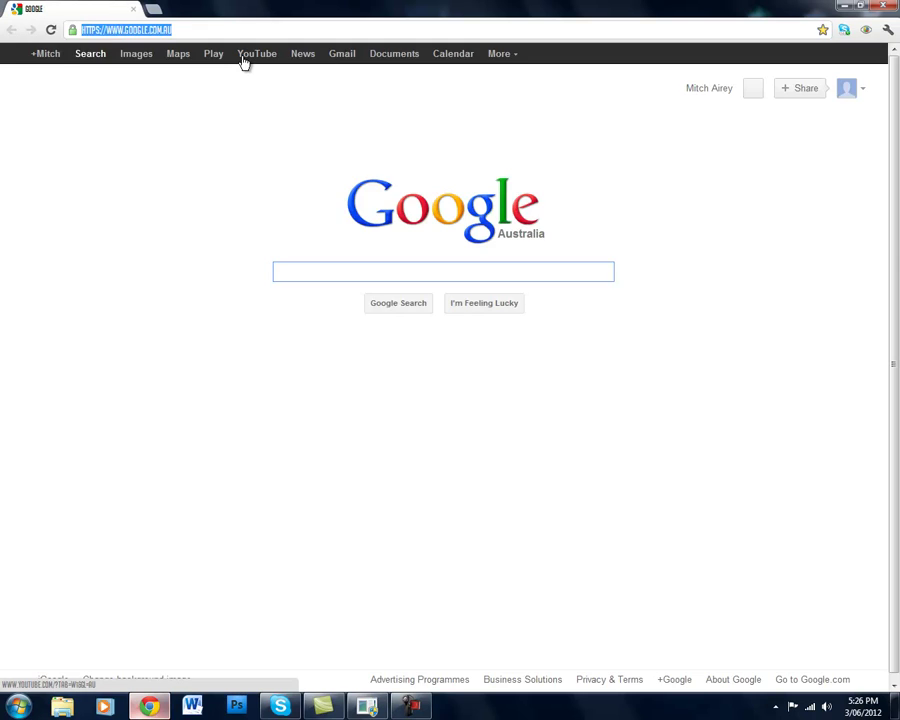
type("xsplit.com")
key("Return")
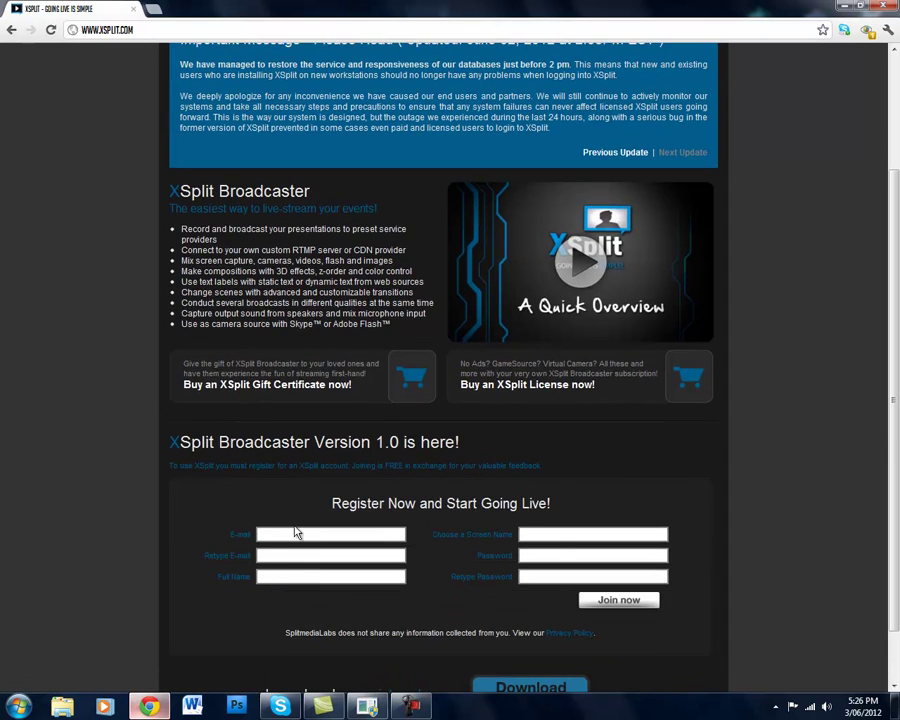
Step: Skip the registration form, go to the XSplit download page, then close Chrome
left_click(296, 533)
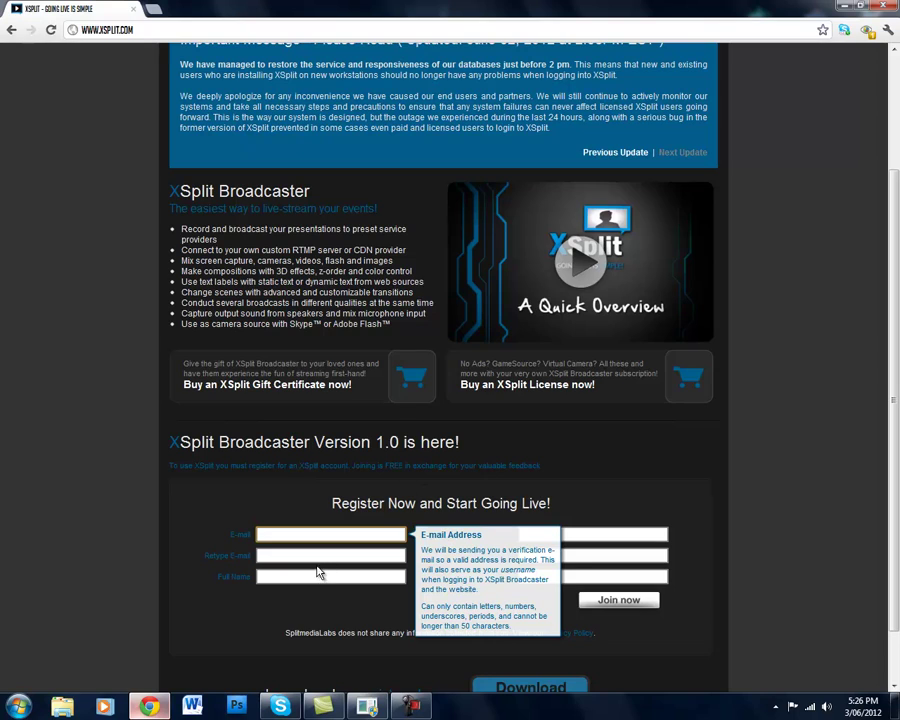
key("Tab")
left_click(759, 612)
scroll(470, 502, "down", 1)
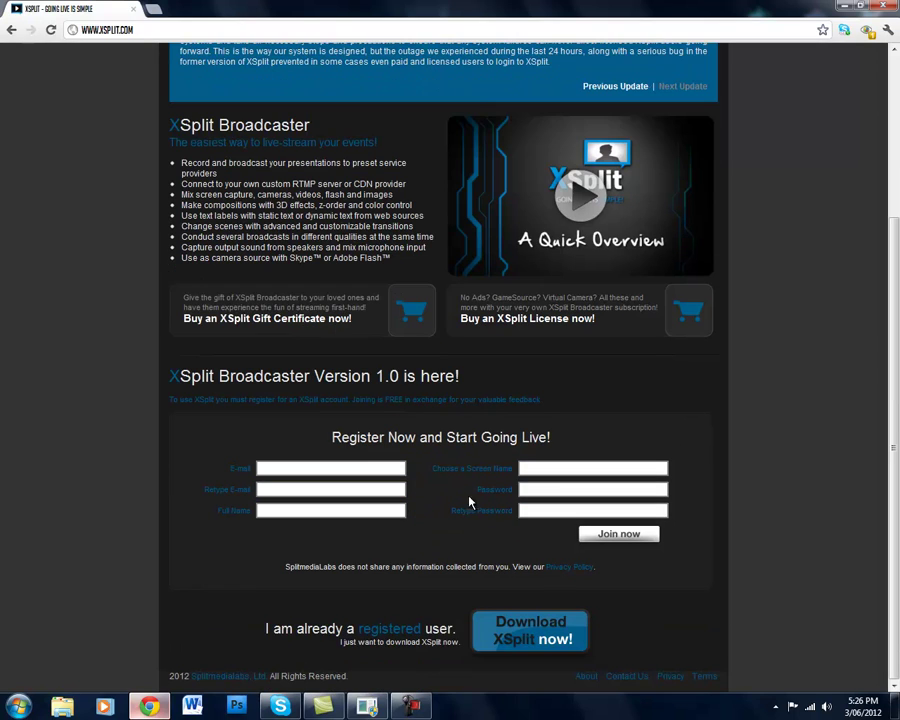
left_click(578, 638)
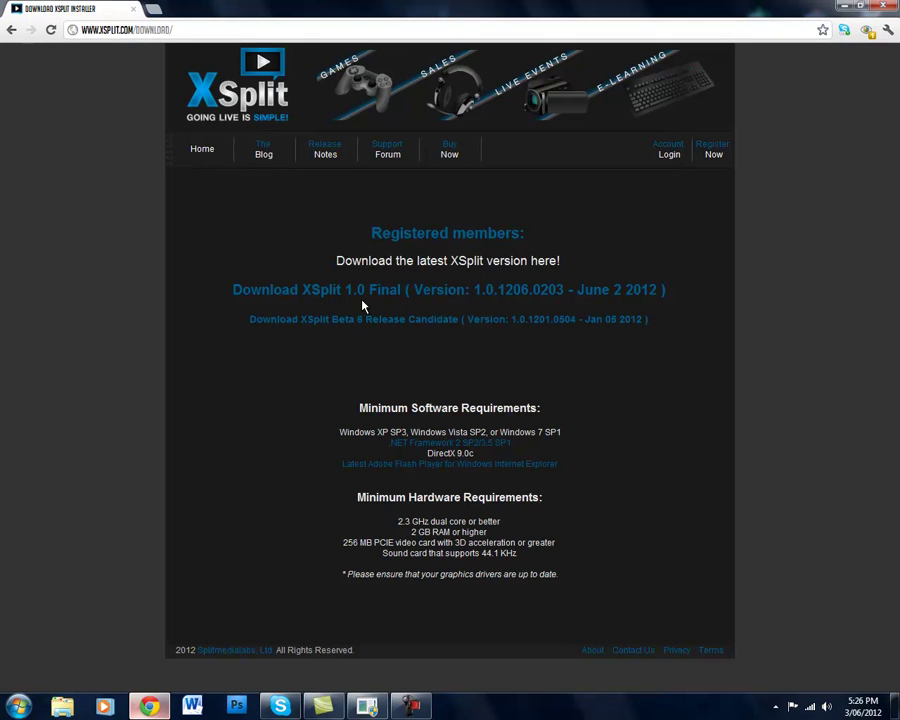
left_click(889, 8)
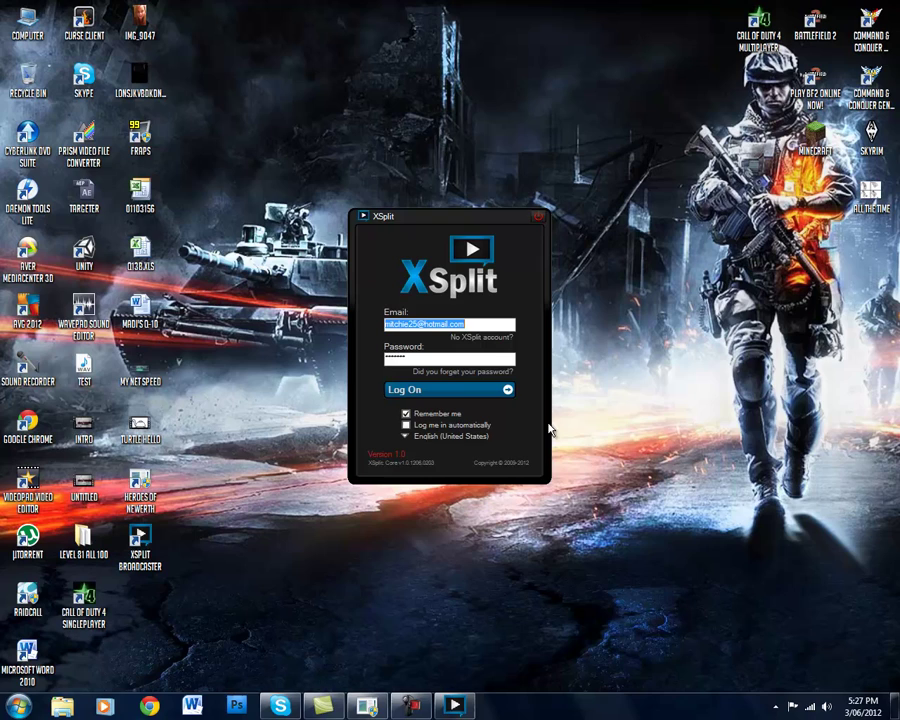
Step: Log on to XSplit Broadcaster and dismiss the colour-scheme notification
left_click(489, 394)
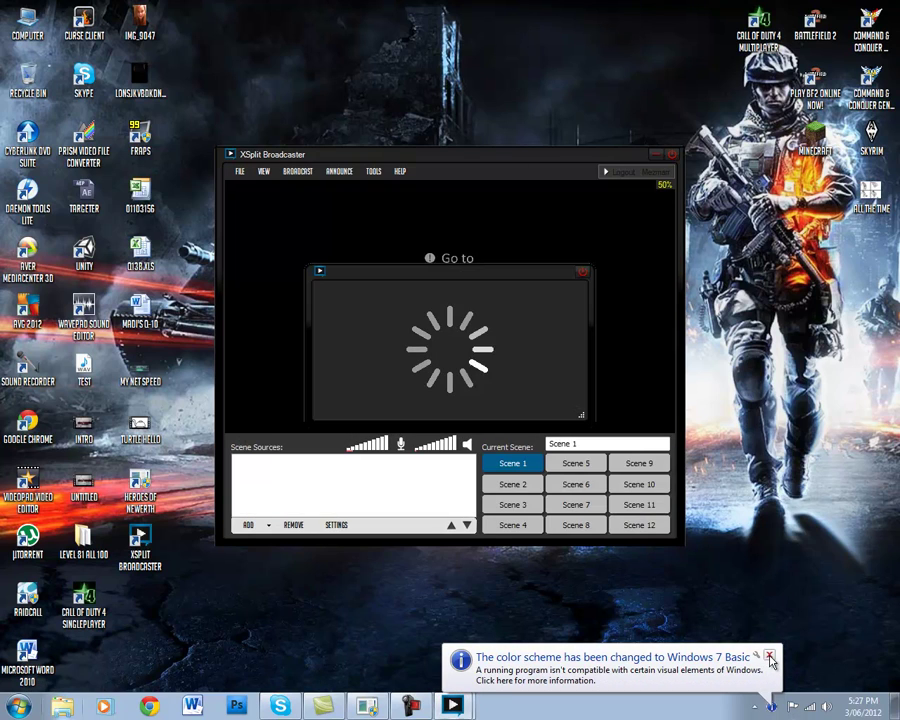
left_click(770, 658)
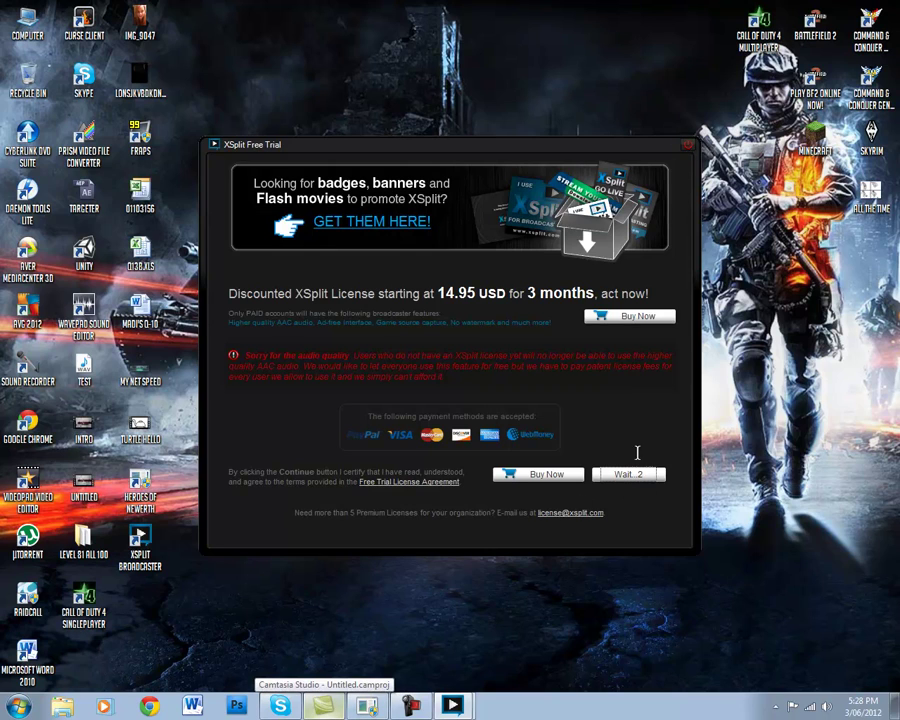
Step: Continue past the free trial and remove the Heroes of Newerth source from Scene 1
left_click(690, 147)
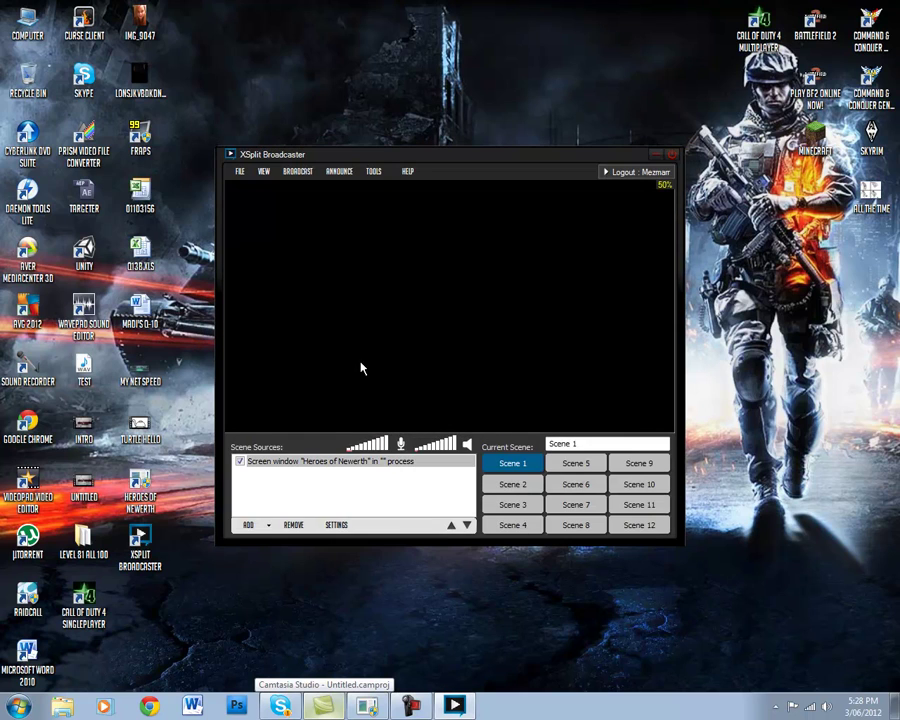
left_click(370, 463)
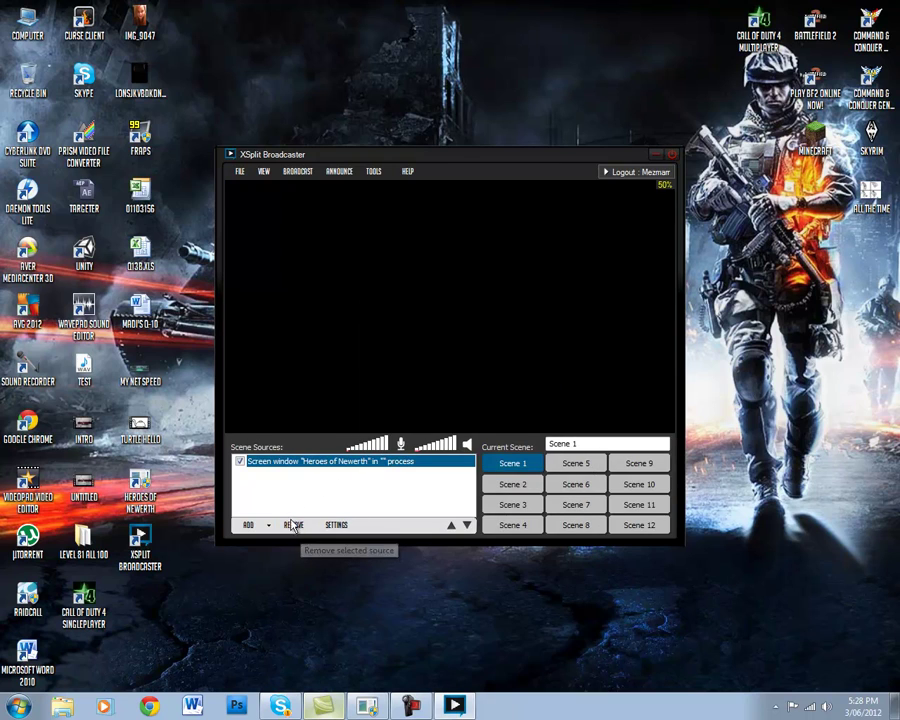
left_click(301, 528)
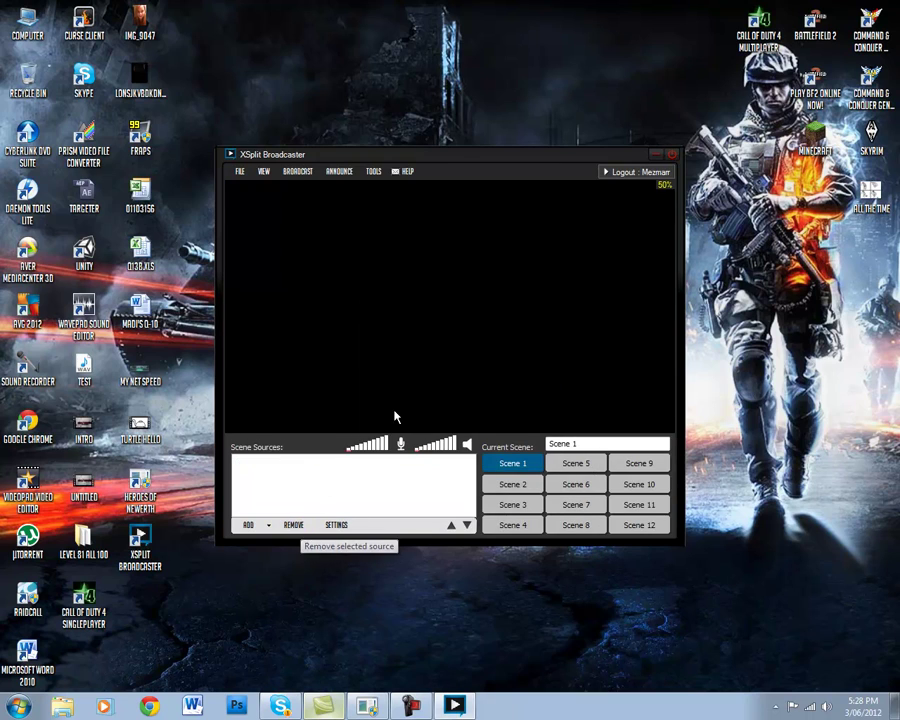
Step: Open the channel settings through Broadcast > Edit Channels
left_click(240, 172)
left_click(286, 196)
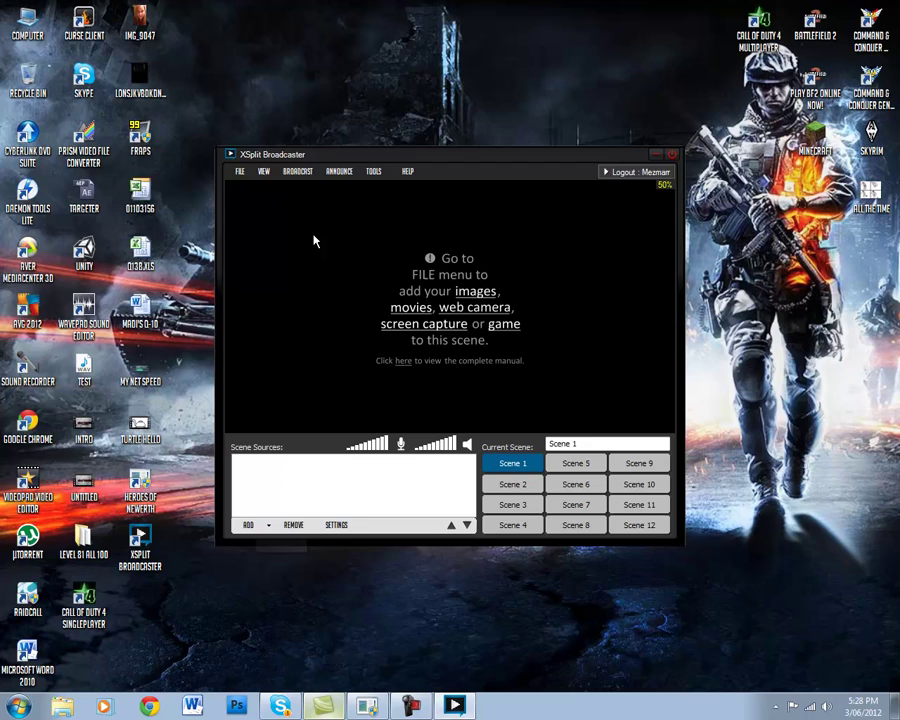
left_click(297, 171)
mouse_move(339, 171)
mouse_move(297, 171)
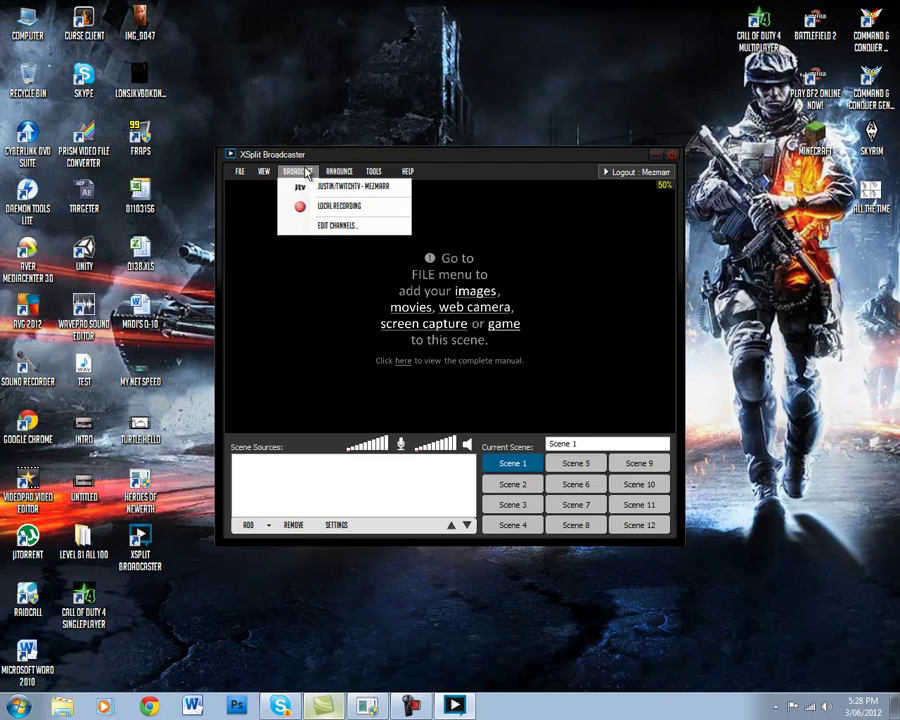
left_click(318, 225)
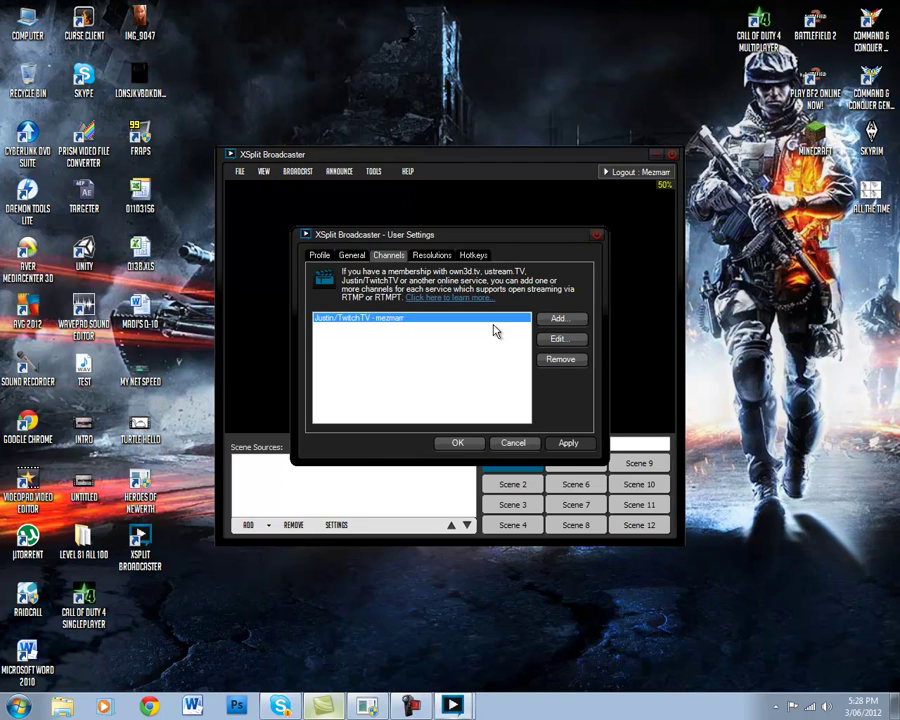
Step: Add a new Justin/TwitchTV channel and enter the account username
left_click(563, 326)
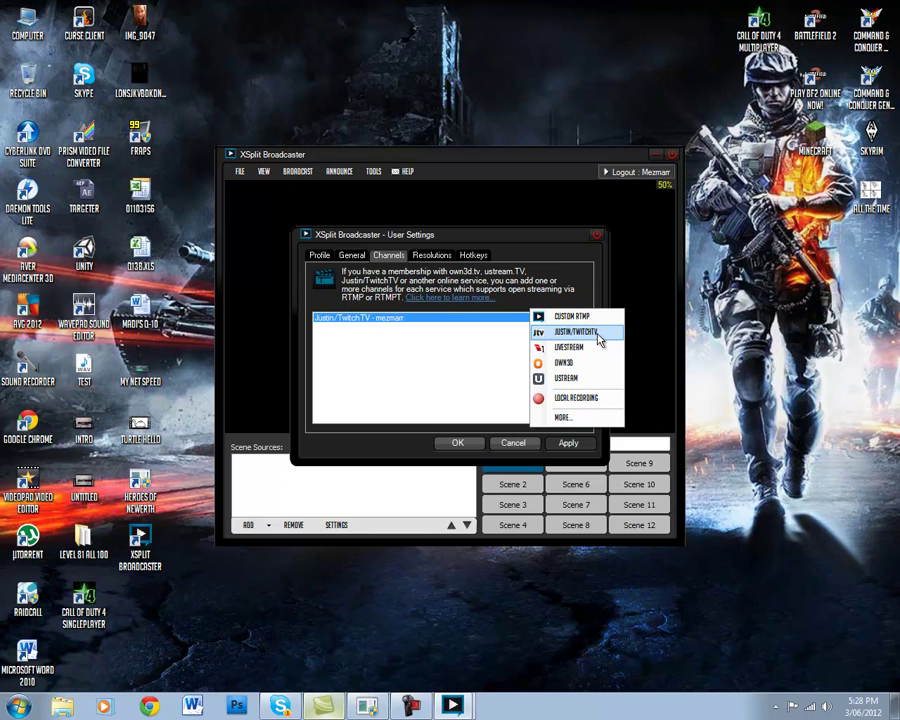
left_click(588, 334)
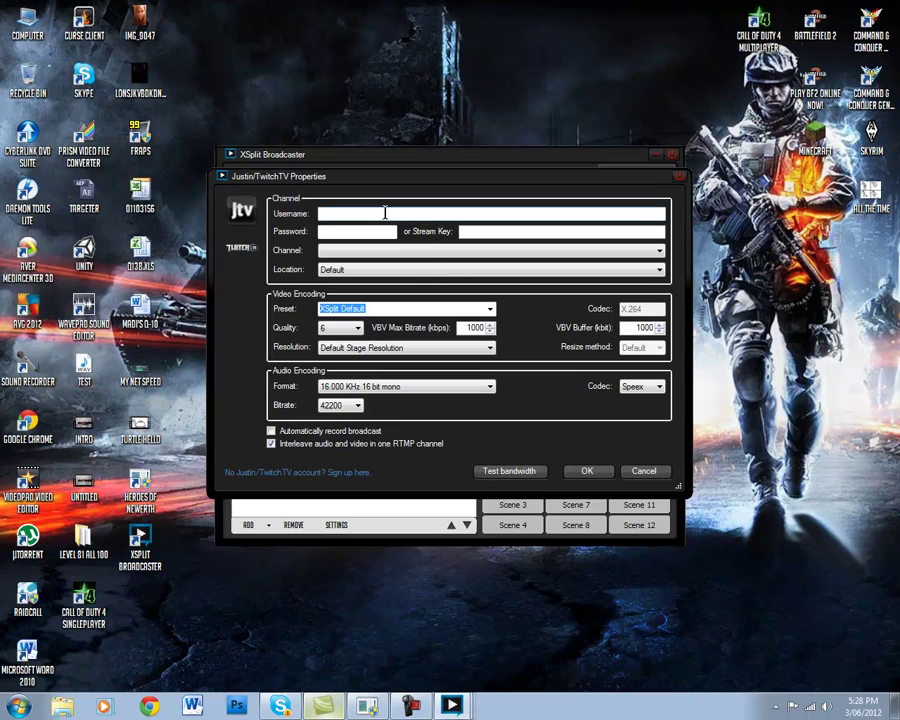
left_click(383, 214)
type("Mezmarr")
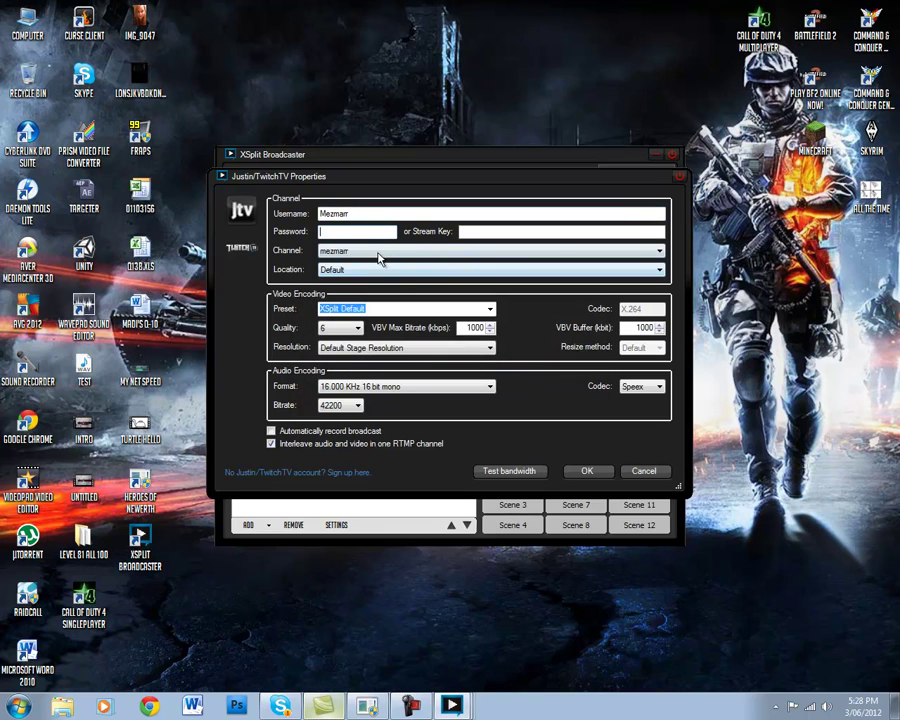
Step: Keep the channel, Default location, XSplit Default preset and quality 6
left_click(381, 252)
left_click(381, 252)
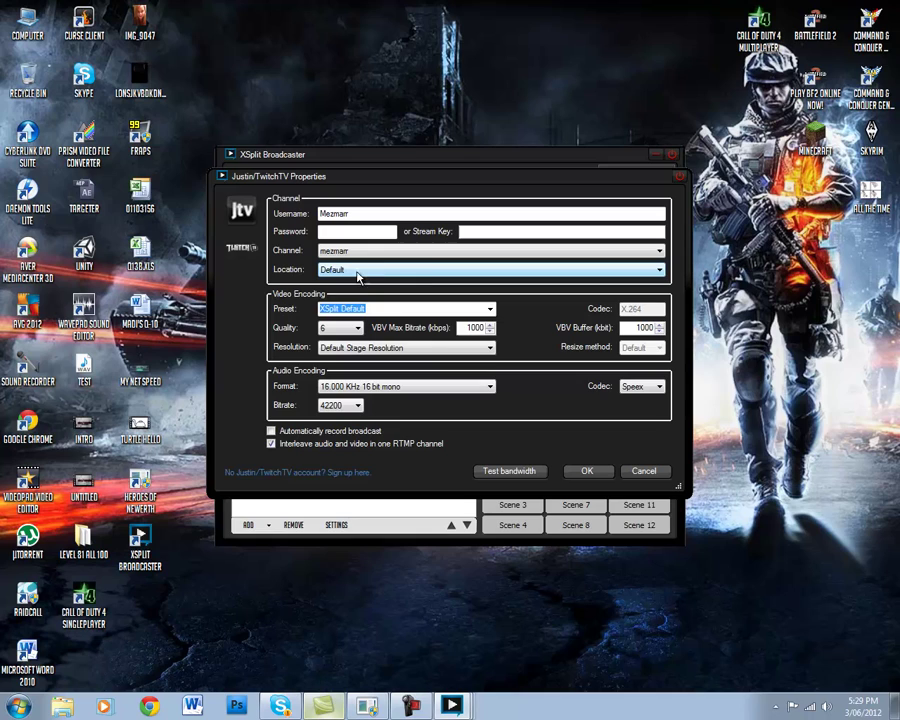
left_click(433, 271)
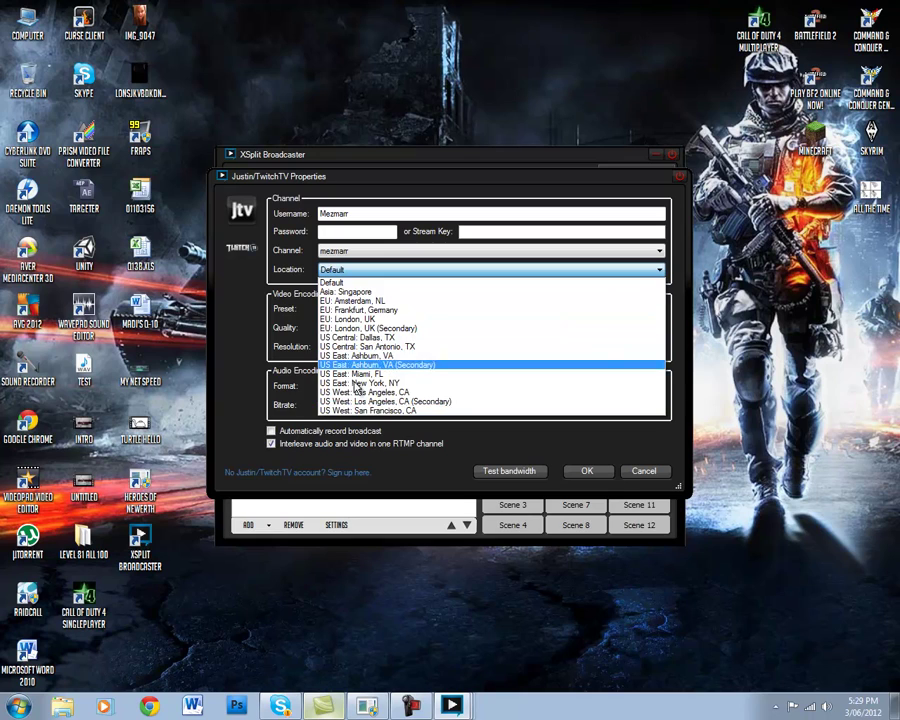
left_click(511, 276)
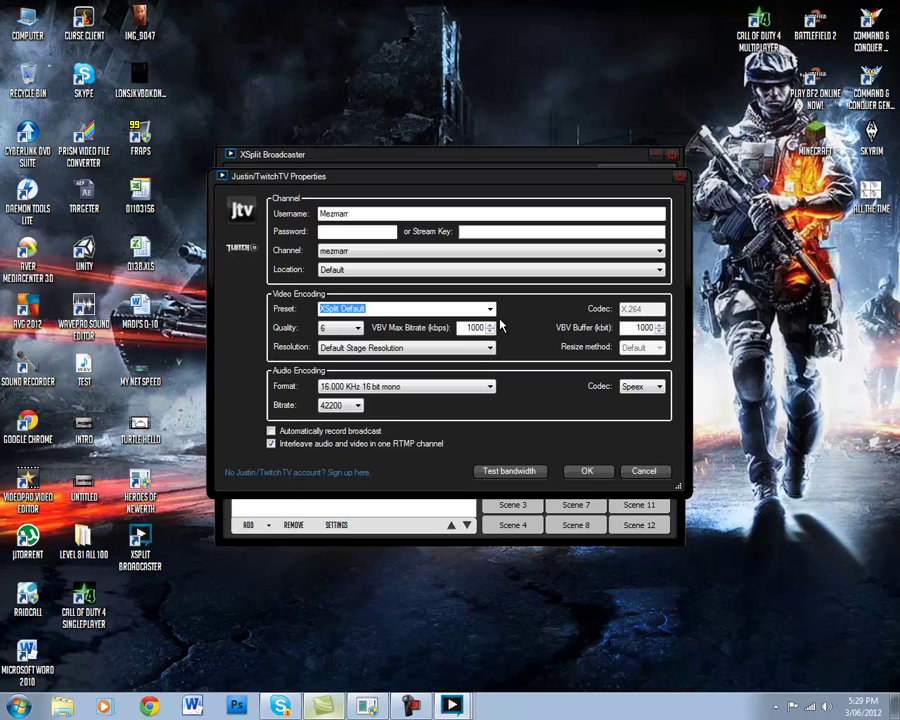
left_click(490, 309)
left_click(490, 311)
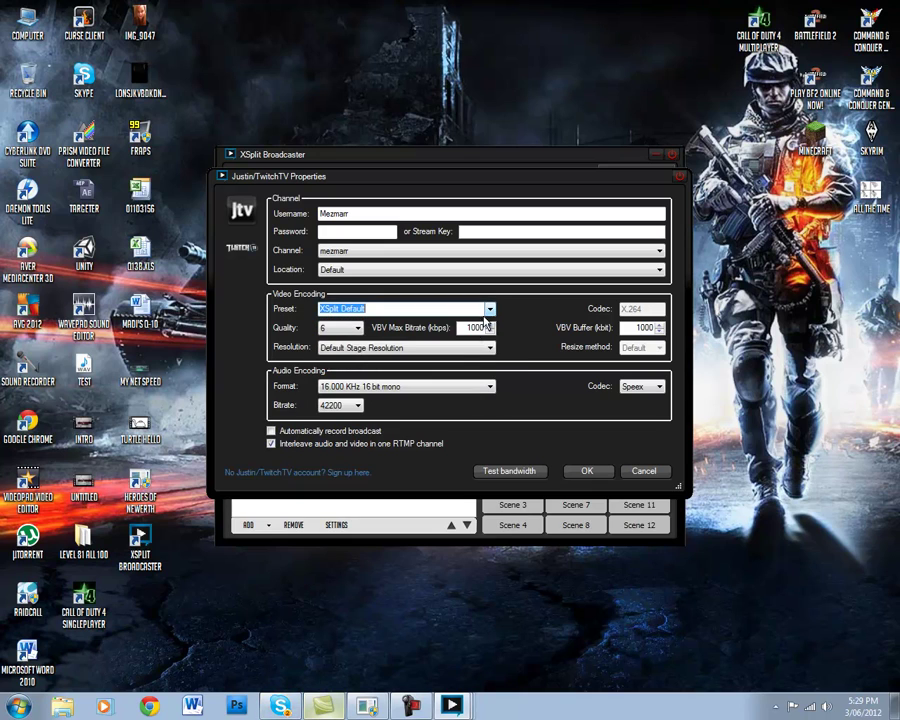
left_click(355, 329)
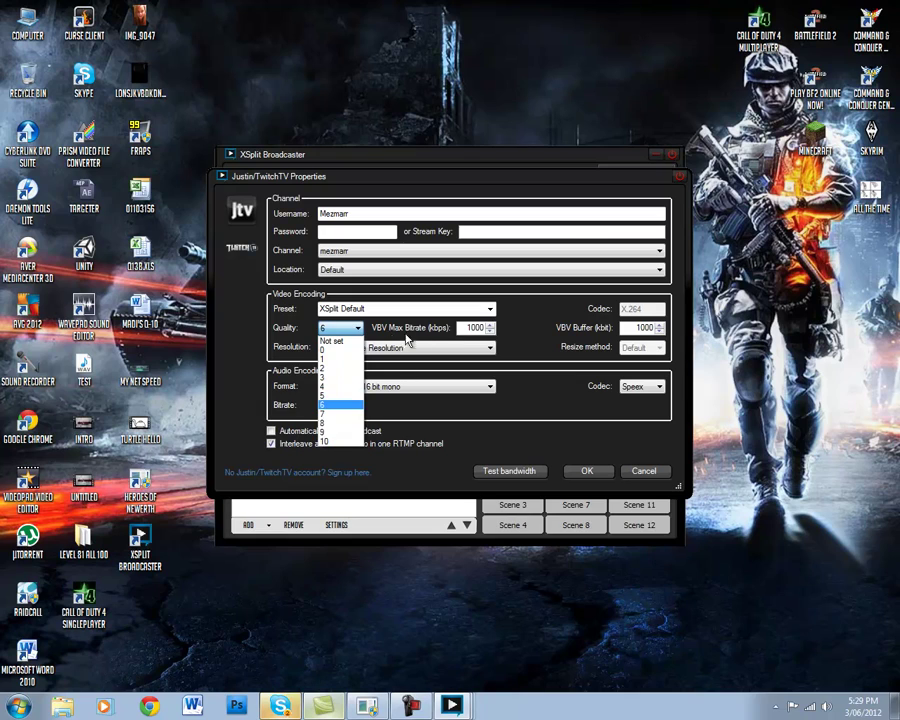
left_click(503, 414)
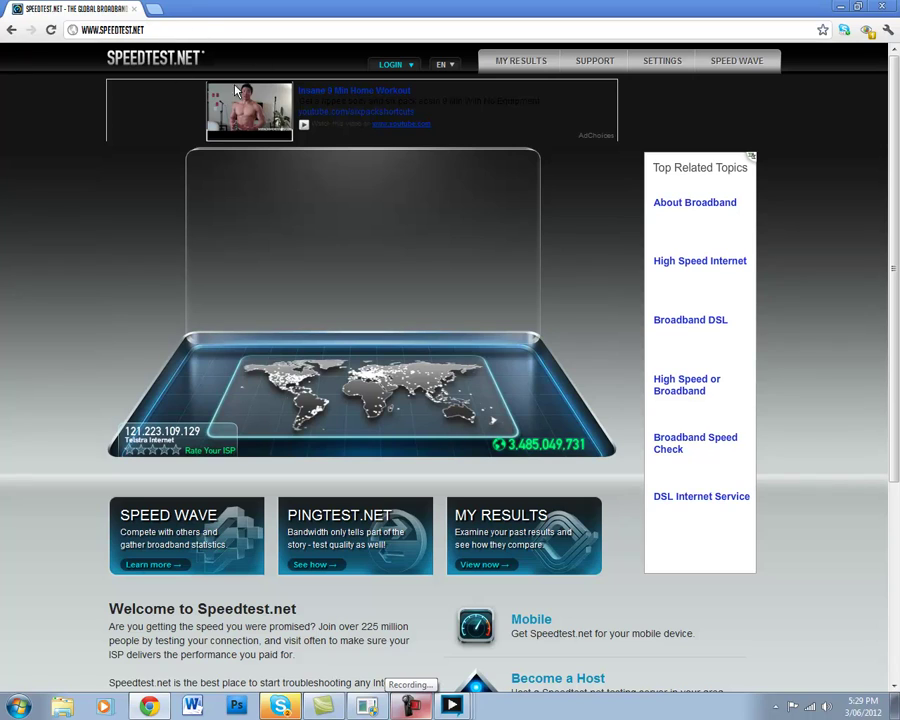
Step: Run the speedtest.net test, getting 26 ms ping and 17.96 Mbps download
left_click(356, 250)
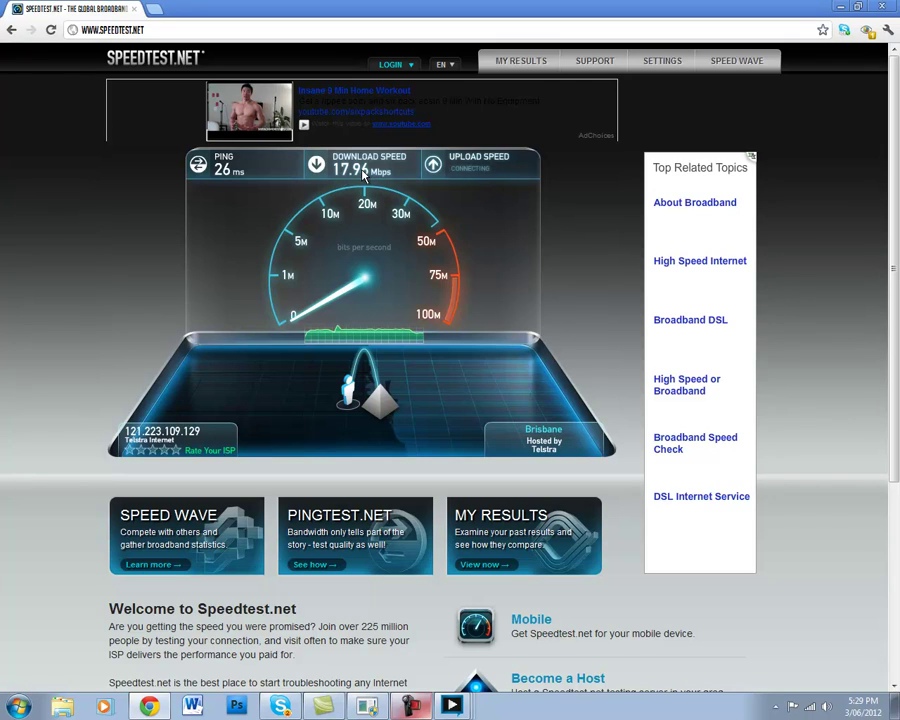
Step: Convert 17.96 megabits to 2.245 megabytes on unitconversion.org, then close that tab
left_click(153, 10)
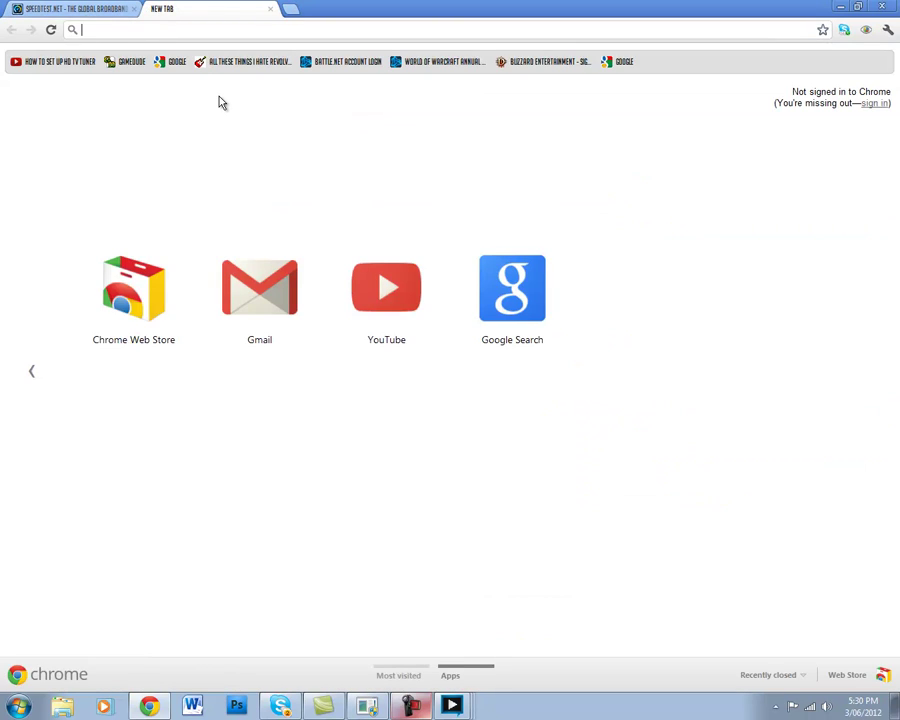
type("megabit to megabyte")
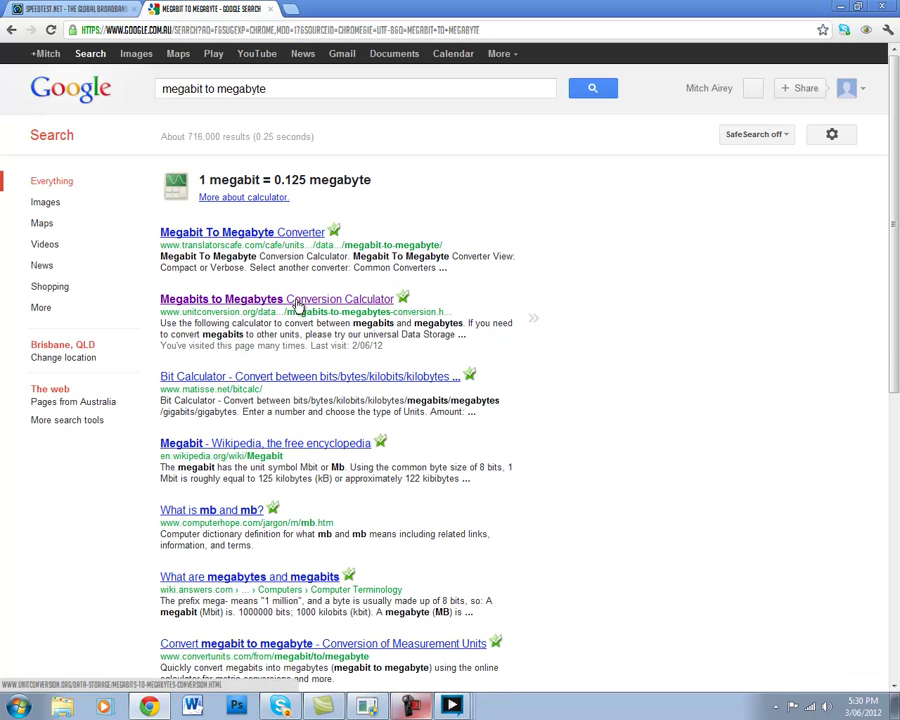
left_click(297, 301)
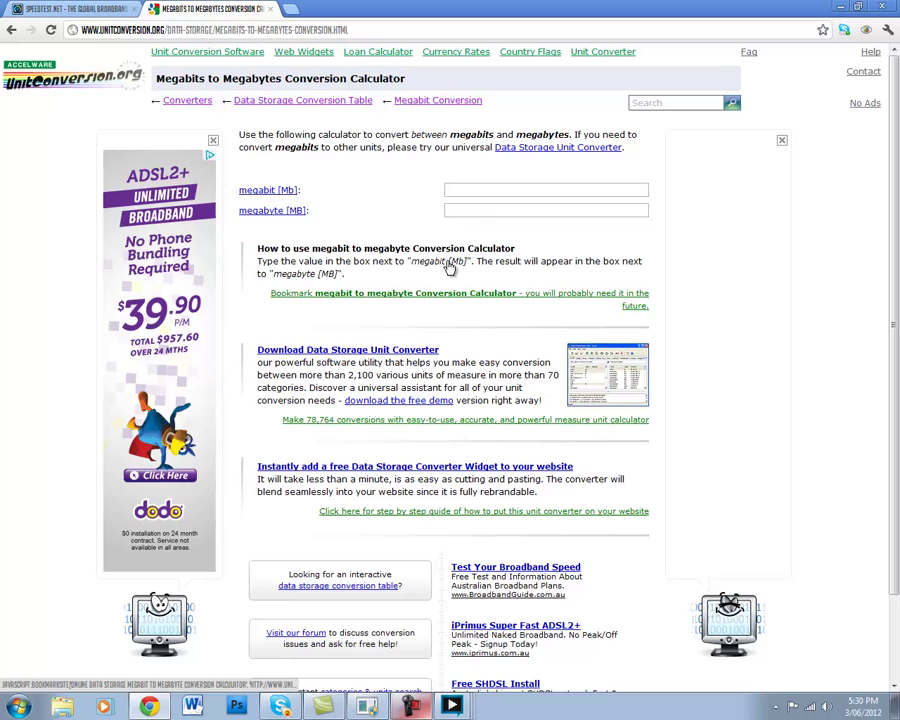
left_click(70, 9)
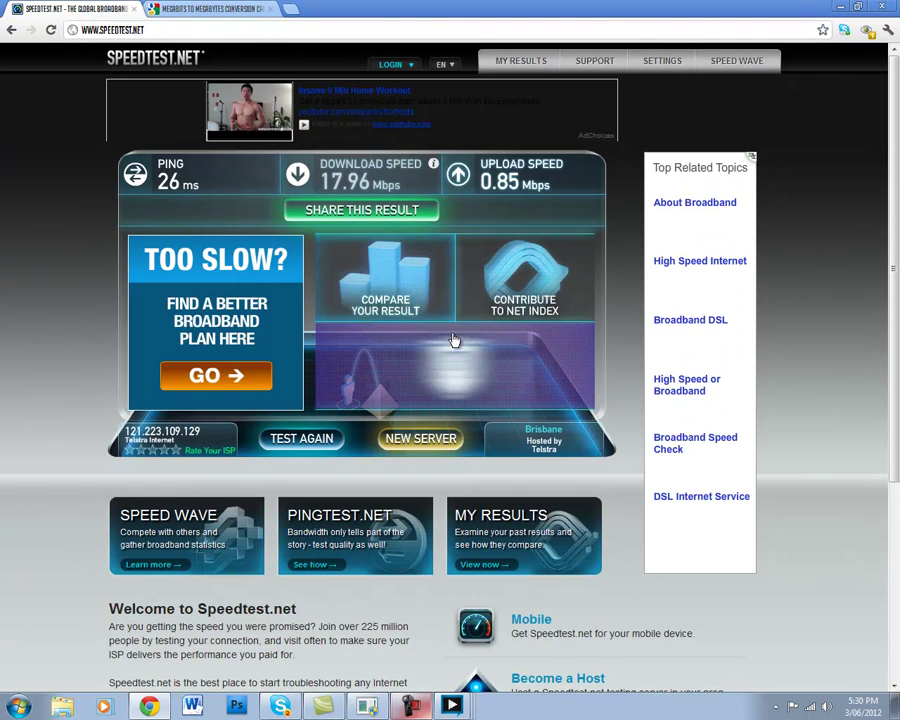
left_click(190, 9)
type("17.96")
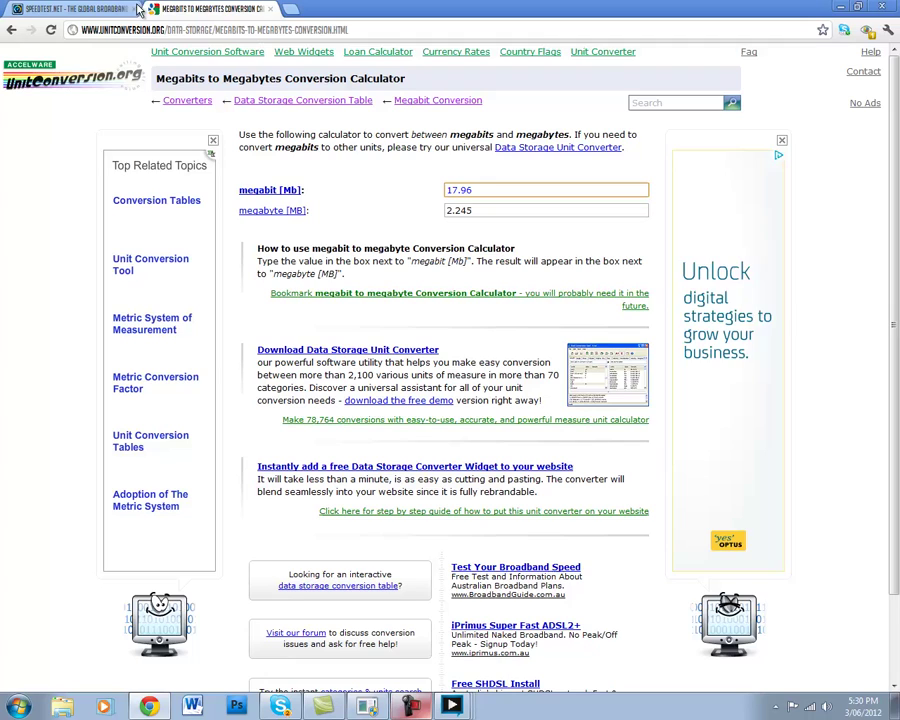
left_click(492, 210)
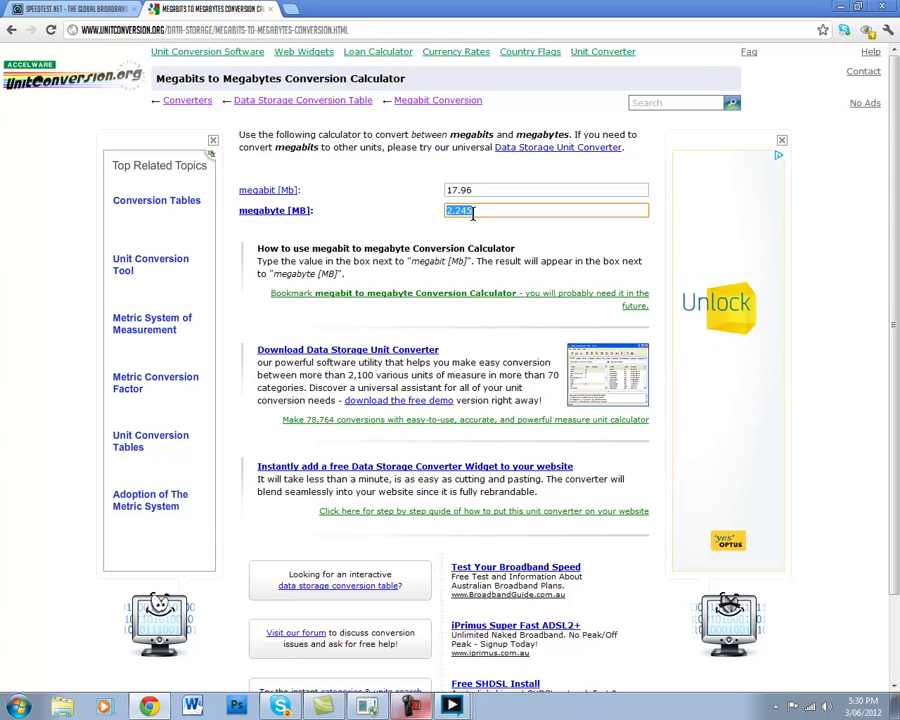
left_click(270, 8)
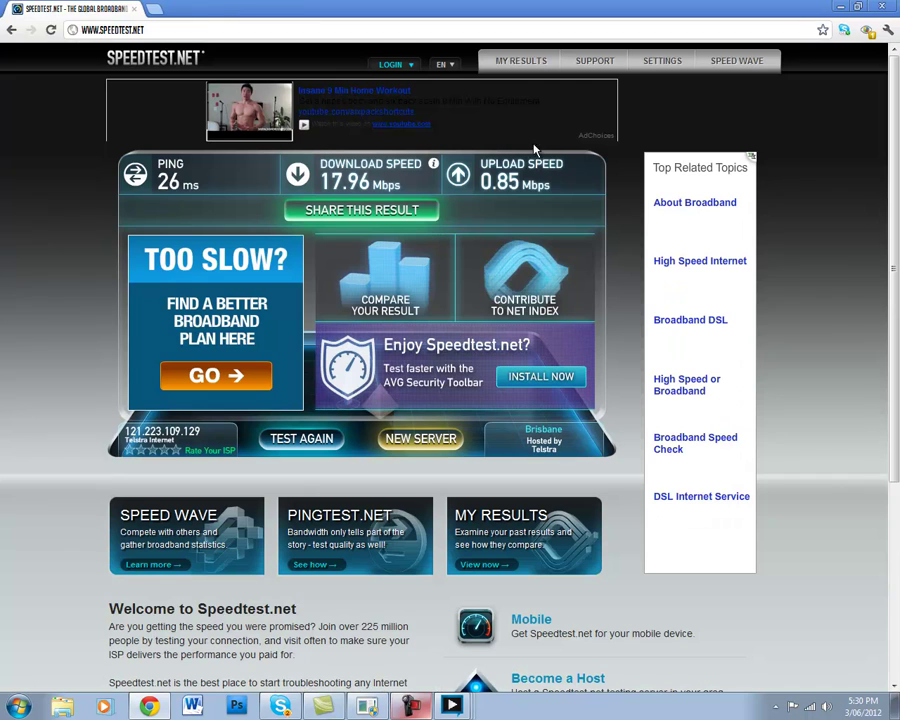
Step: Set the Twitch channel's VBV buffer to 1500 kbit, keep Speex audio, and confirm
left_click(883, 8)
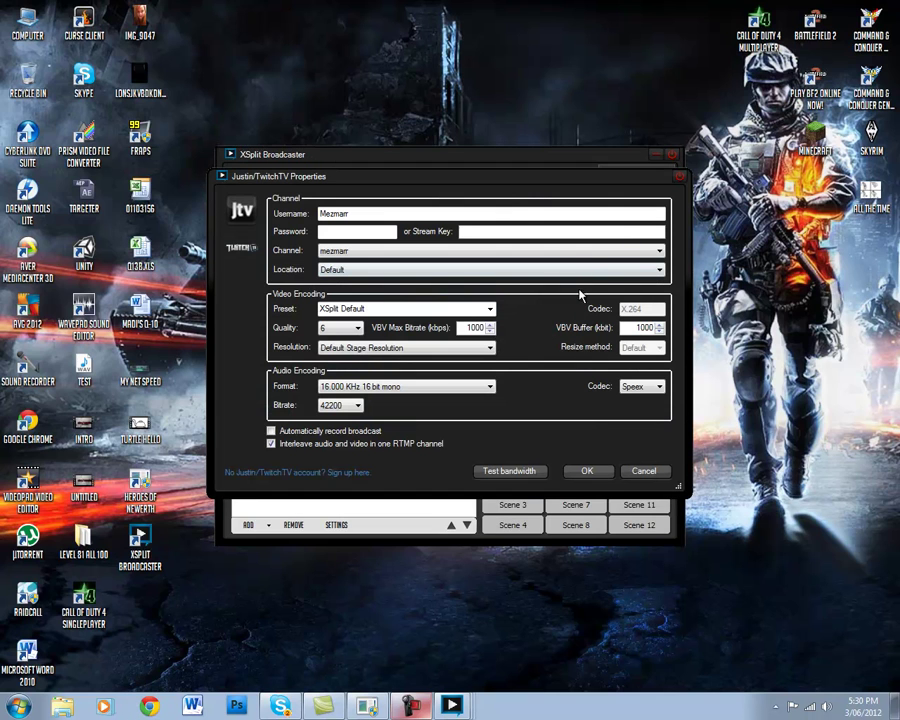
left_click(645, 328)
key("BackSpace")
type("5")
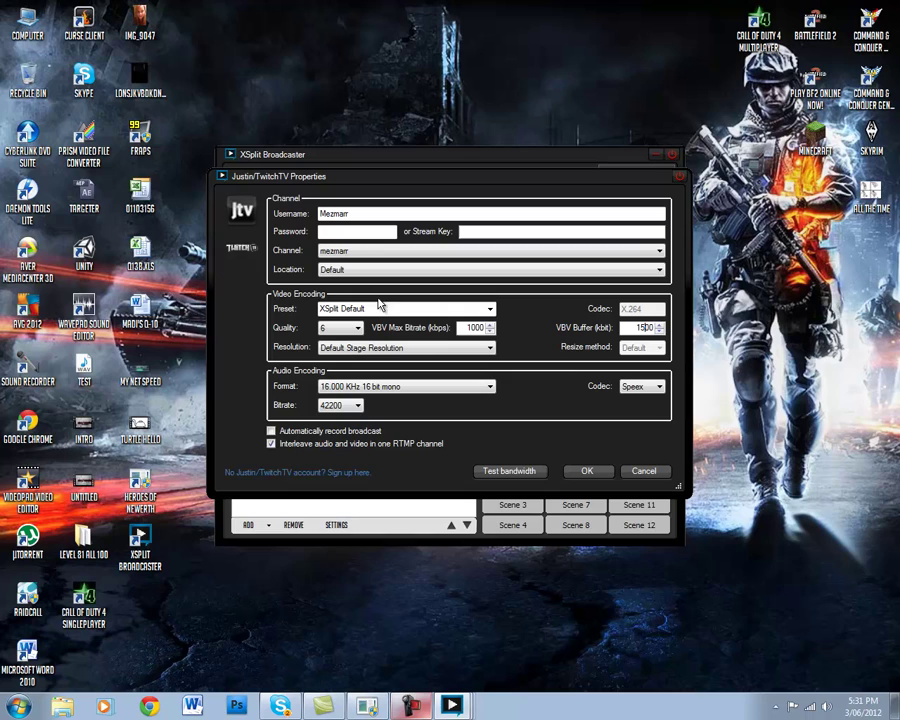
left_click(452, 386)
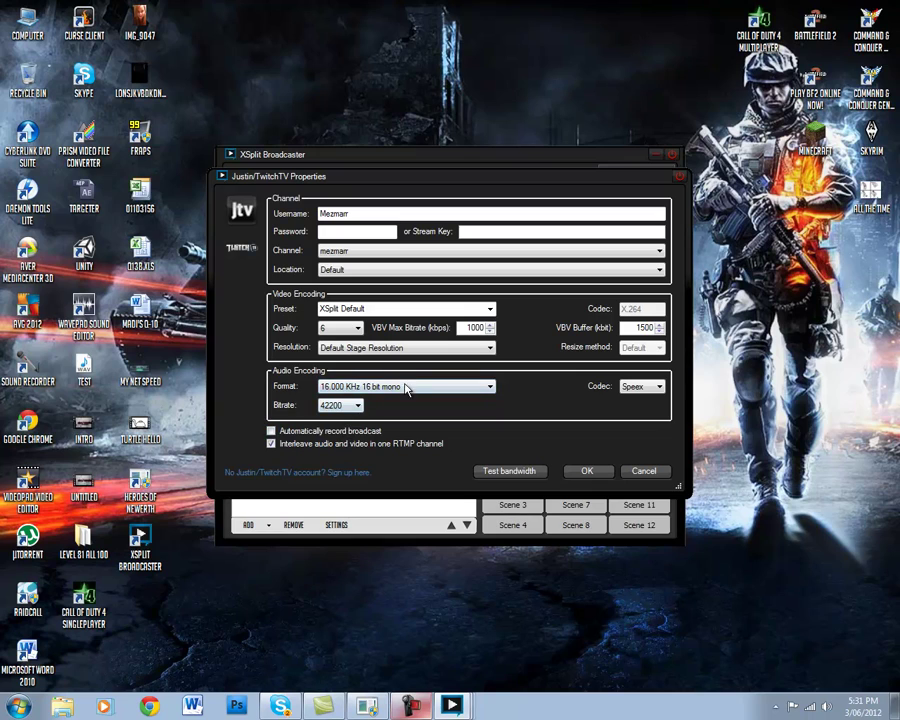
left_click(660, 387)
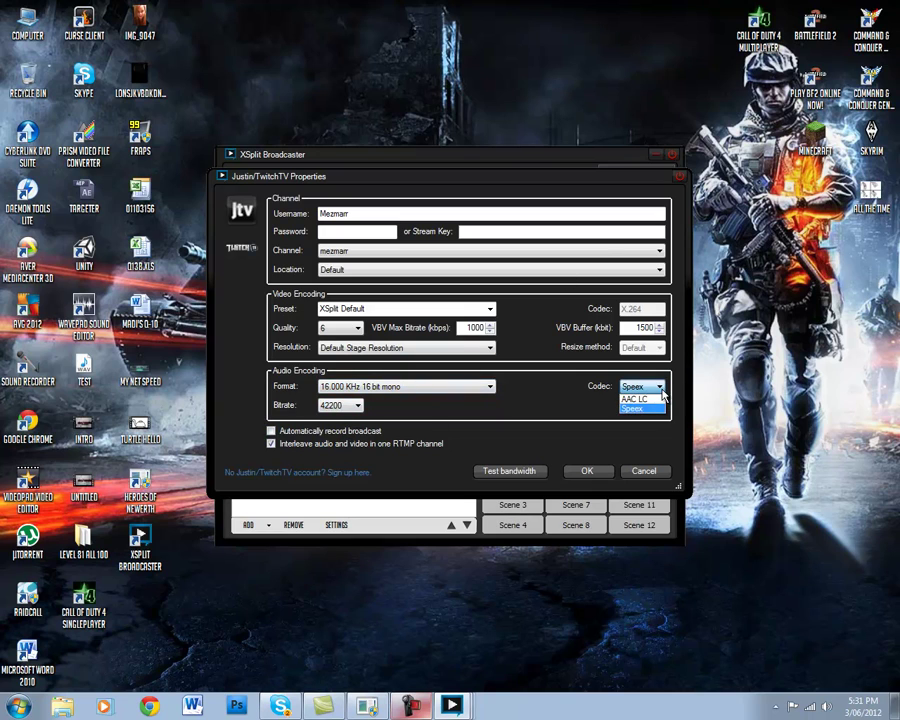
left_click(662, 390)
left_click(657, 469)
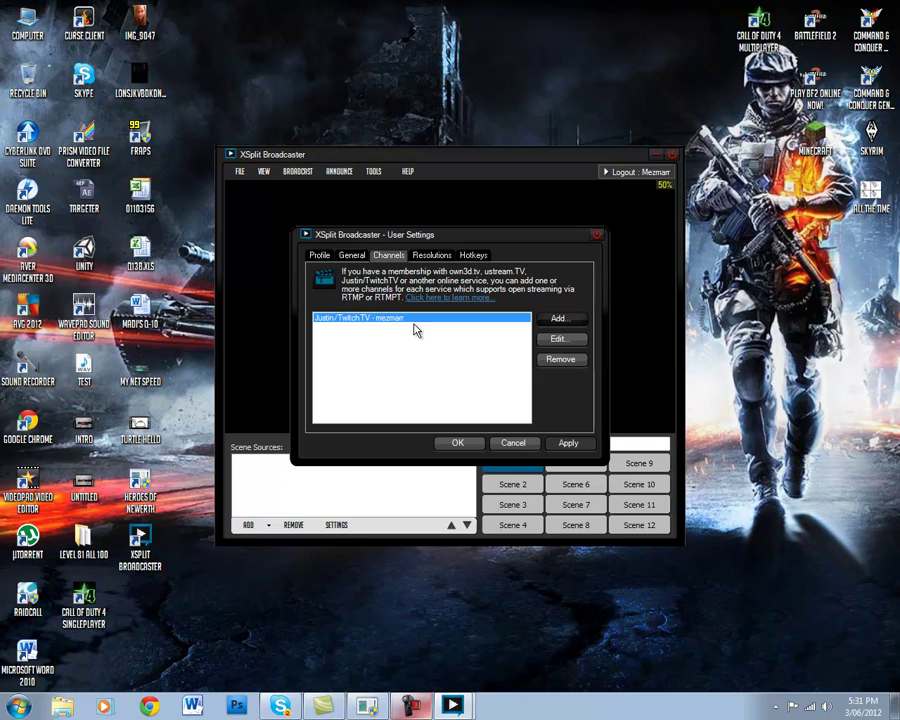
Step: Close User Settings and set the broadcast resolution to 1280x720
left_click(596, 234)
left_click(264, 171)
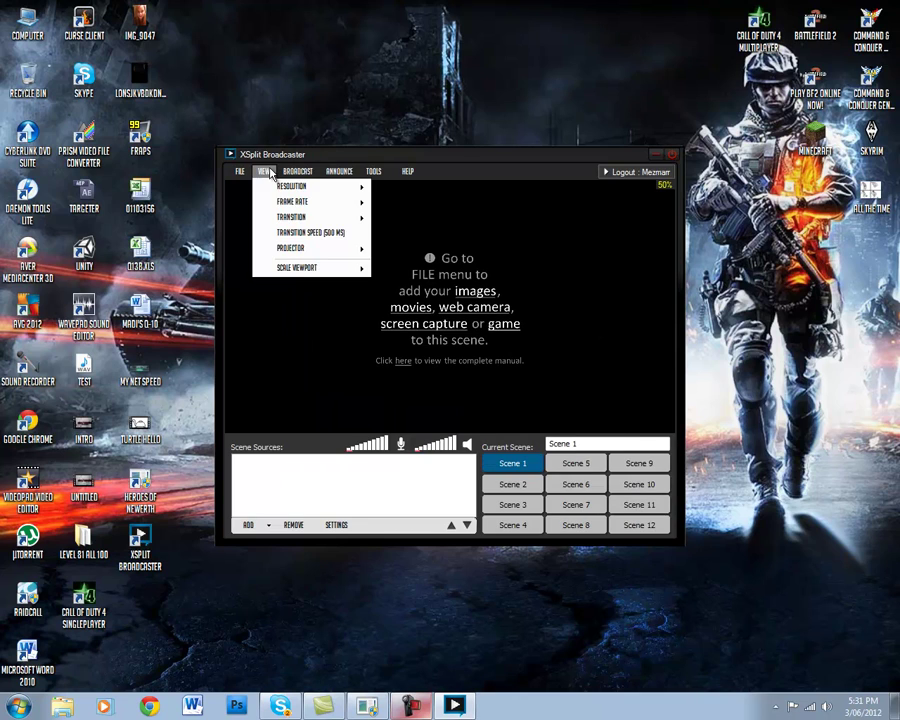
left_click(373, 171)
left_click(264, 171)
mouse_move(340, 187)
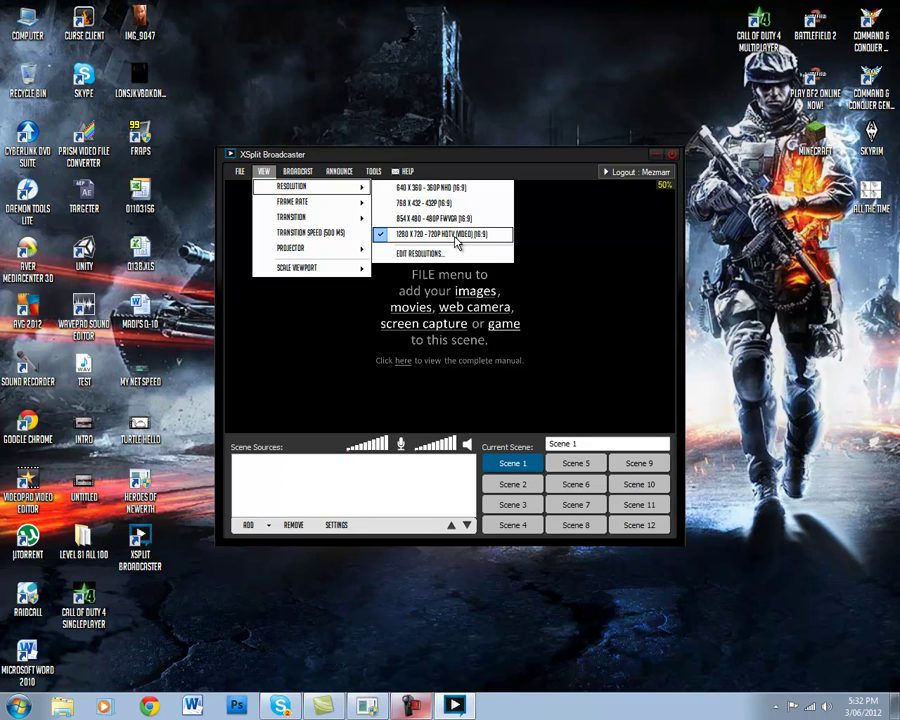
left_click(455, 240)
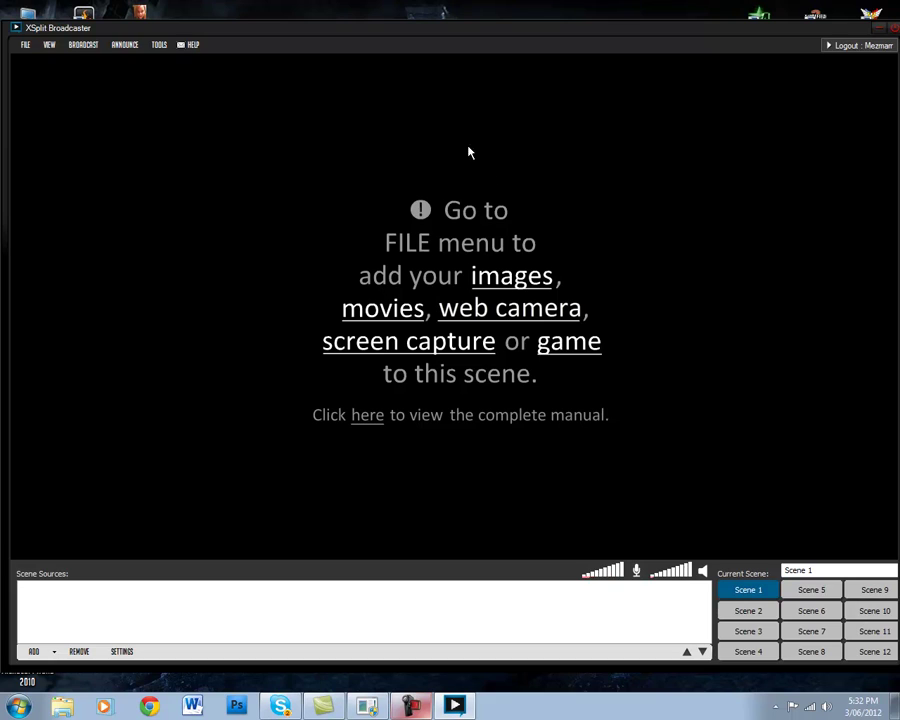
Step: Scale the viewport to 50% and confirm the frame rate stays 25 FPS
left_click(47, 45)
mouse_move(98, 145)
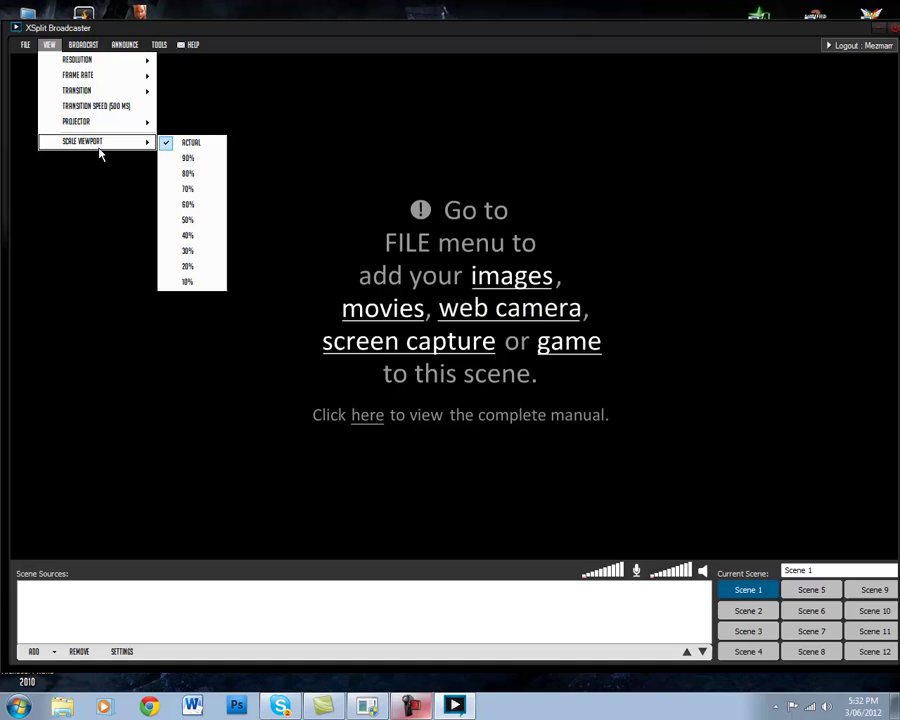
left_click(199, 220)
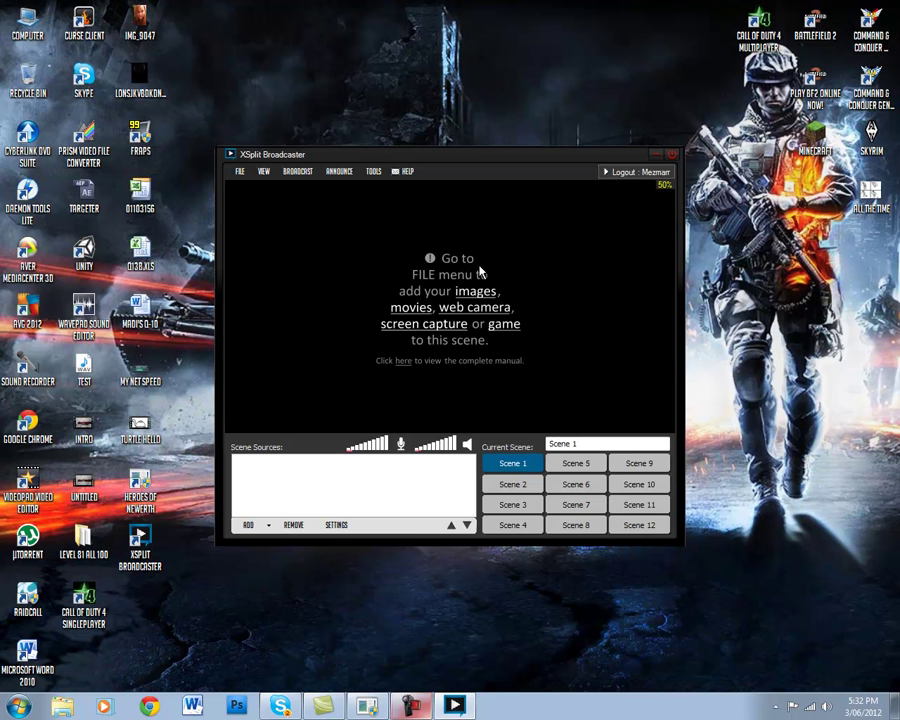
left_click(266, 173)
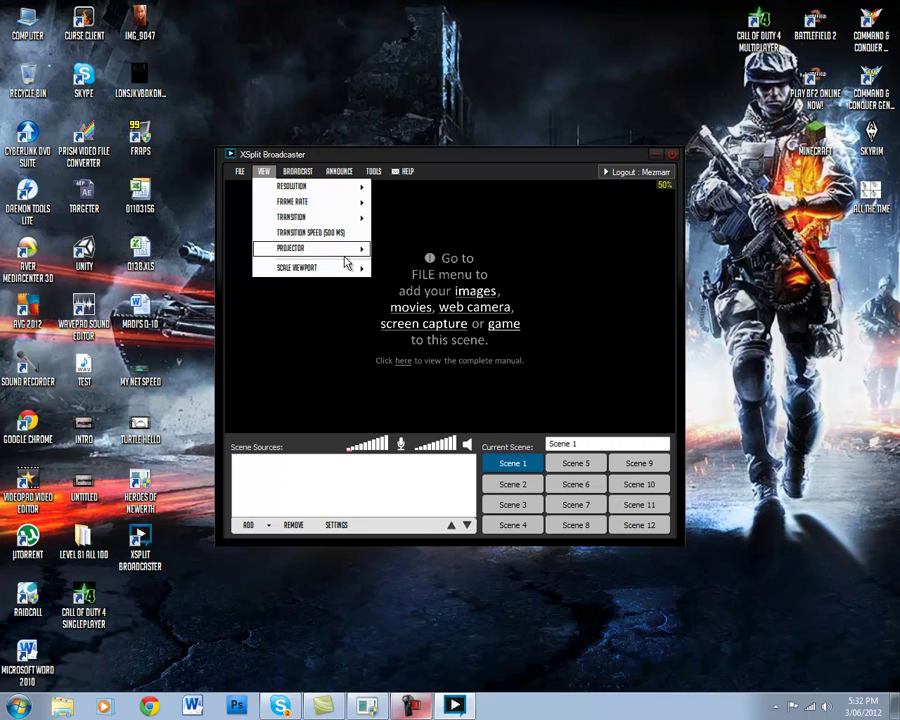
mouse_move(360, 203)
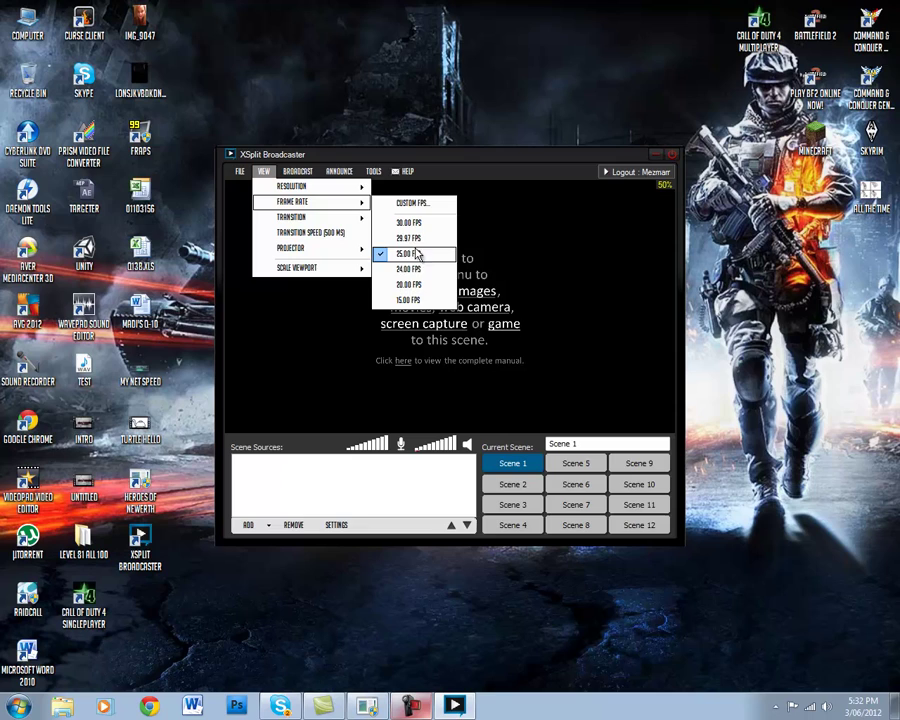
left_click(252, 243)
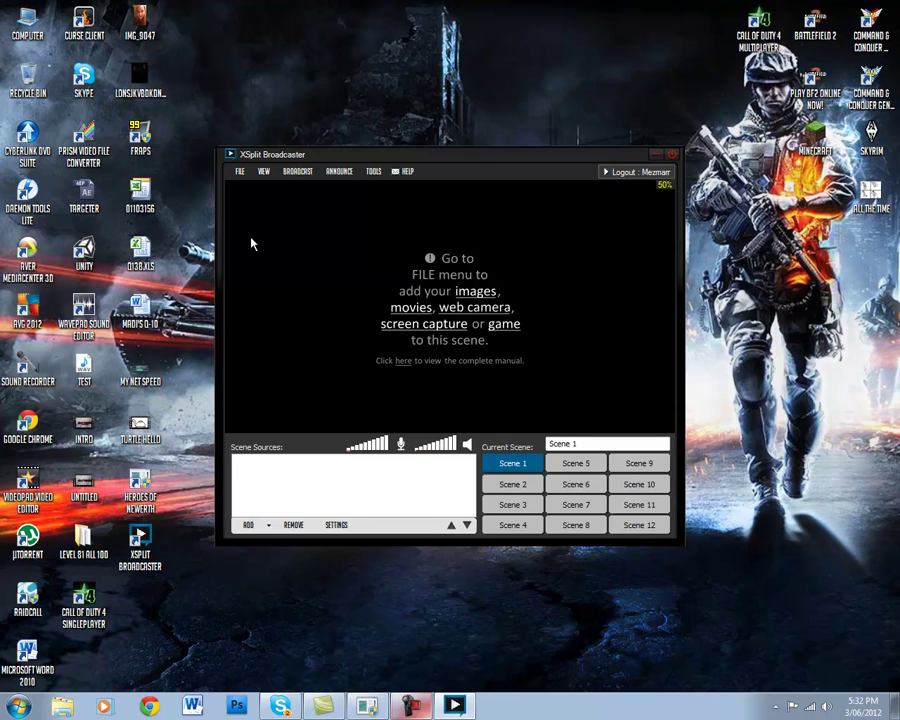
left_click(303, 180)
left_click(333, 224)
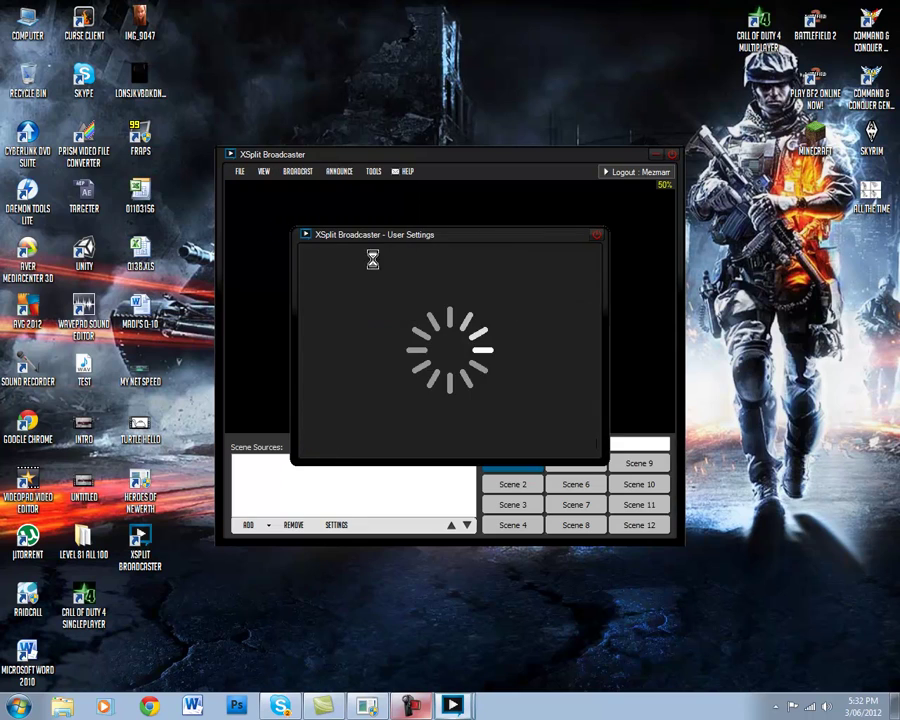
left_click(351, 255)
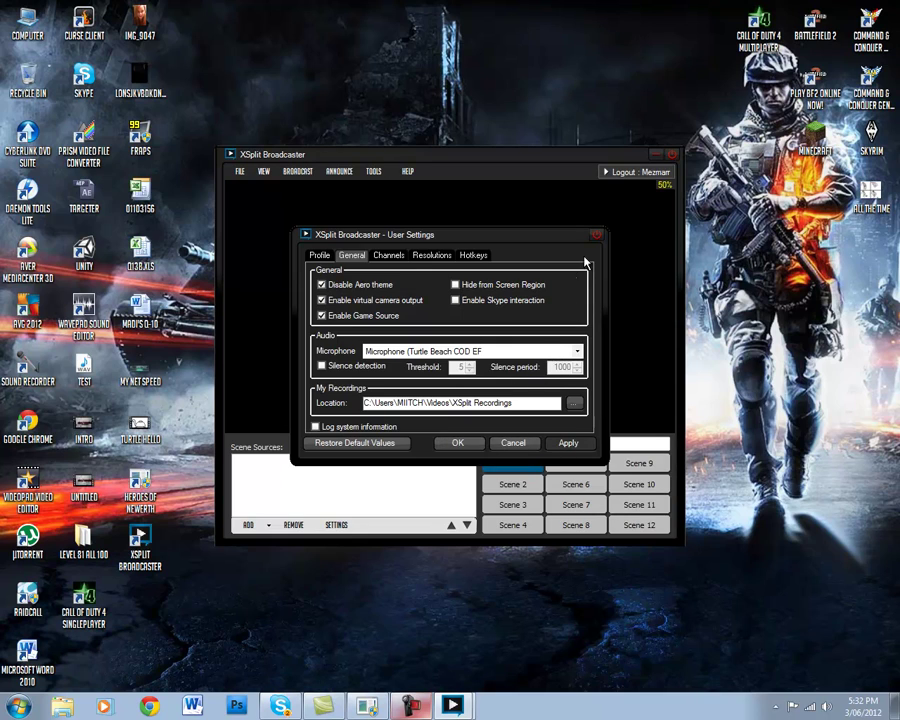
left_click(458, 444)
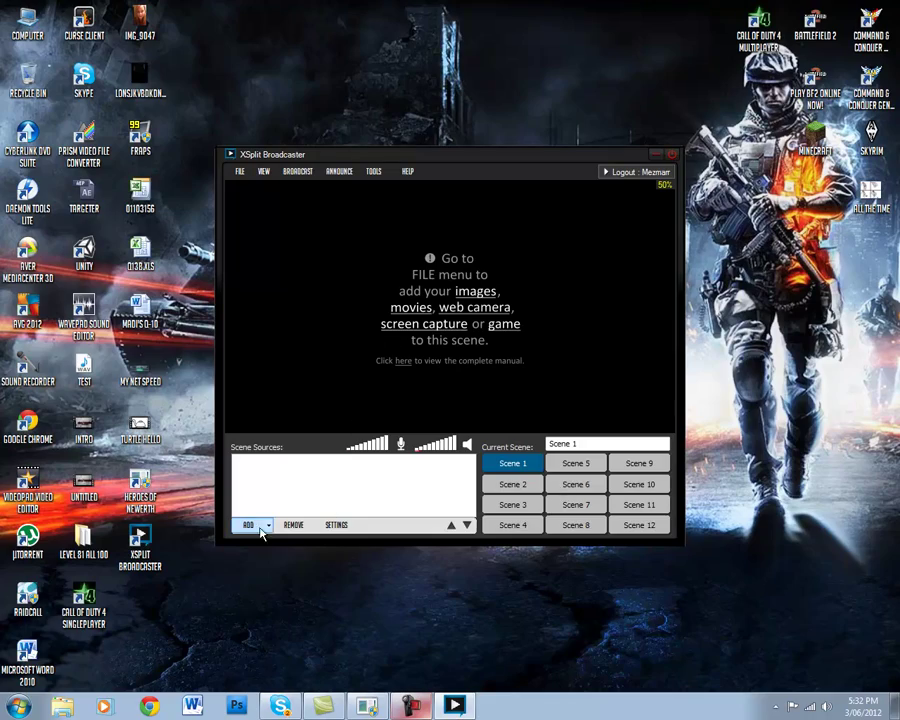
Step: Close Heroes of Newerth's video options unchanged and Alt+Tab toward XSplit Broadcaster
left_click(376, 710)
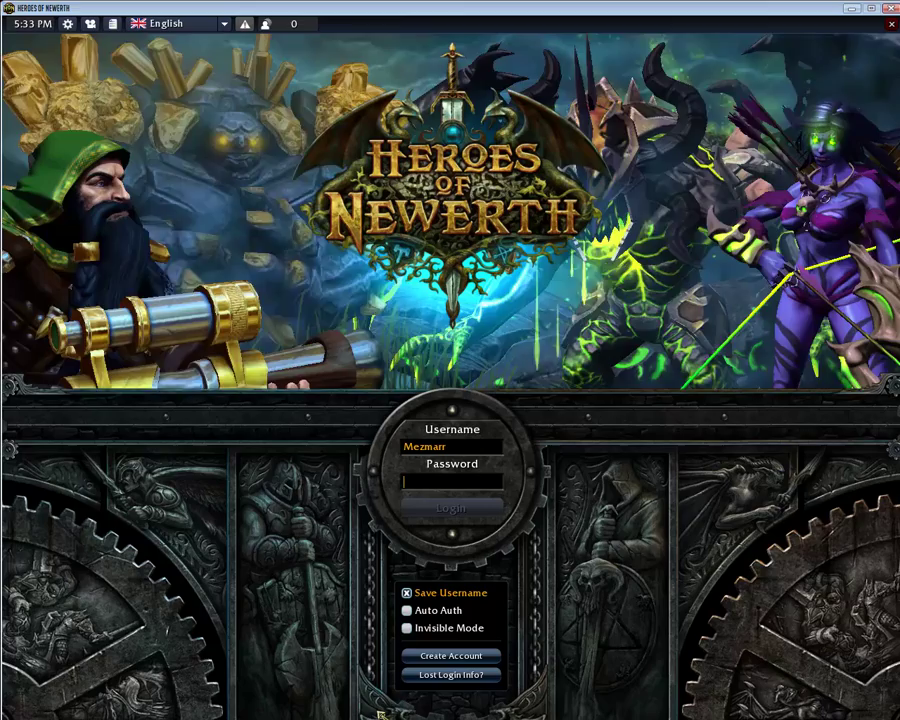
left_click(68, 24)
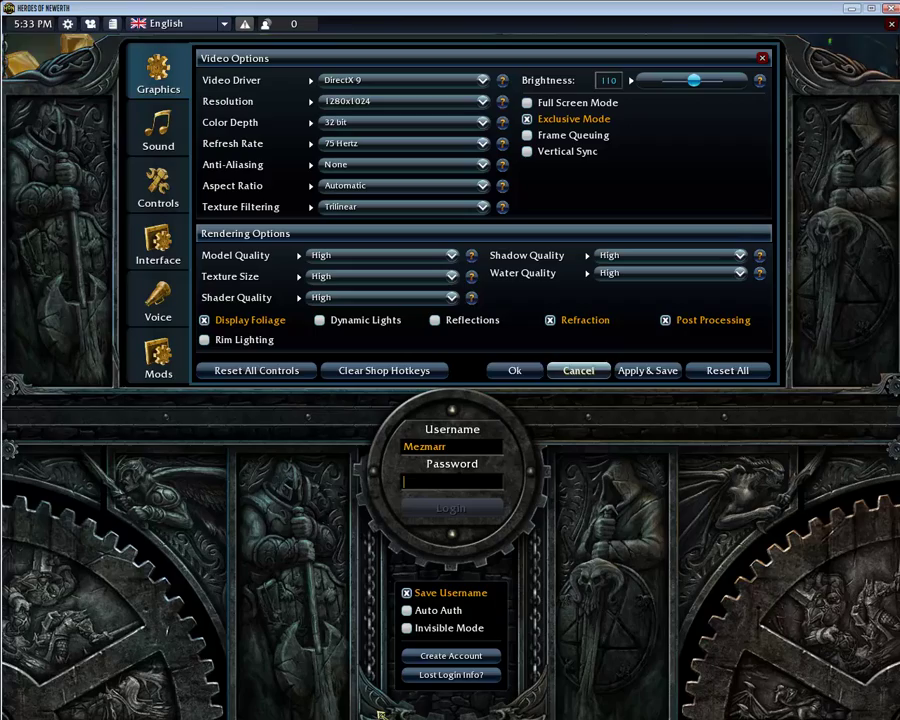
key("Escape")
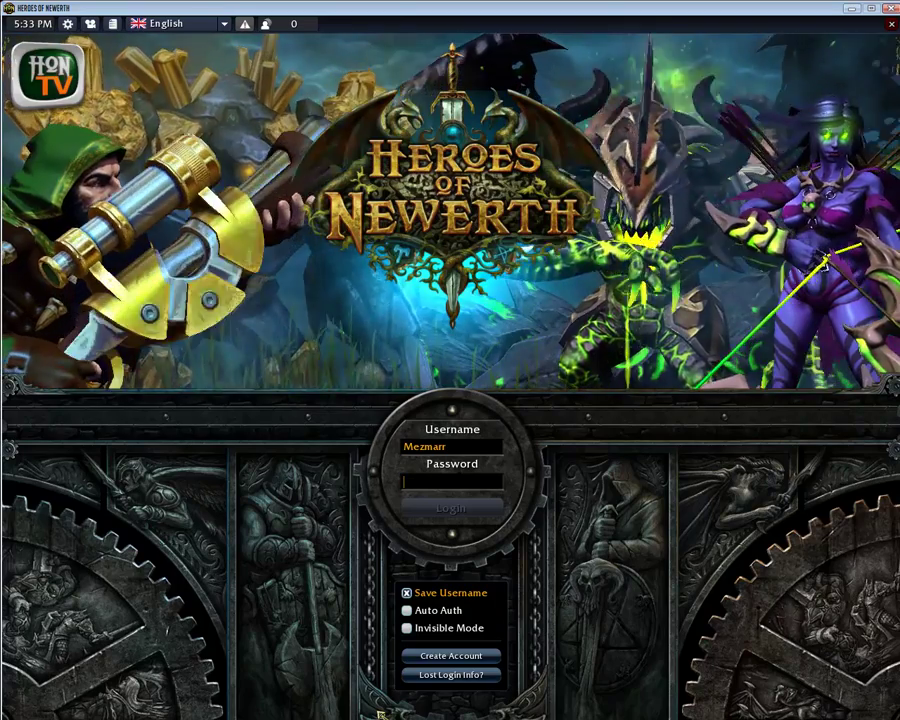
key("alt+Tab")
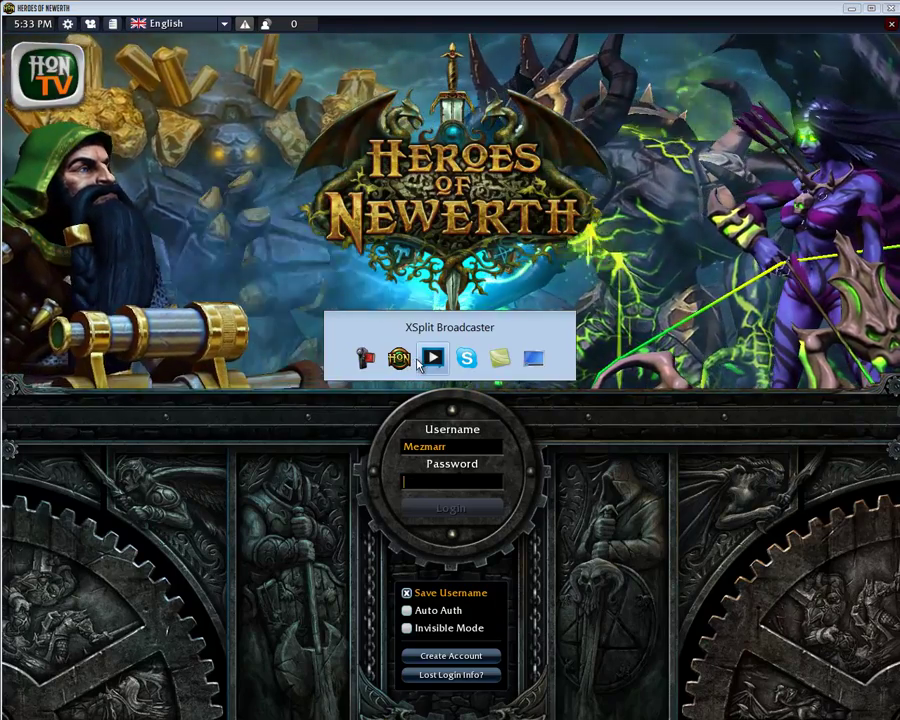
Step: Add the Heroes of Newerth window to Scene 1 as a screen-region source
left_click(430, 358)
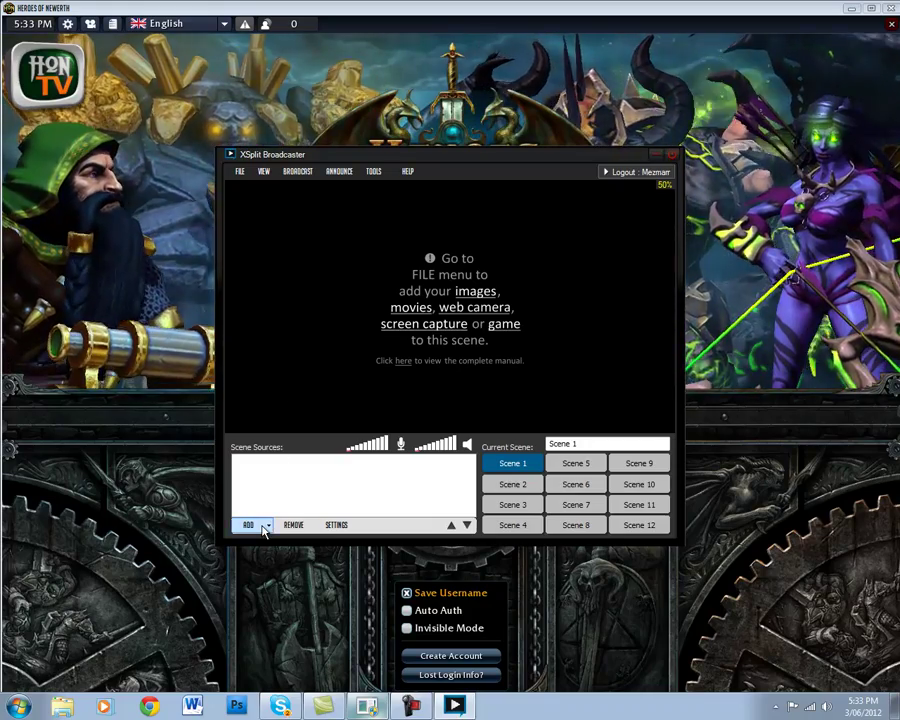
left_click(265, 527)
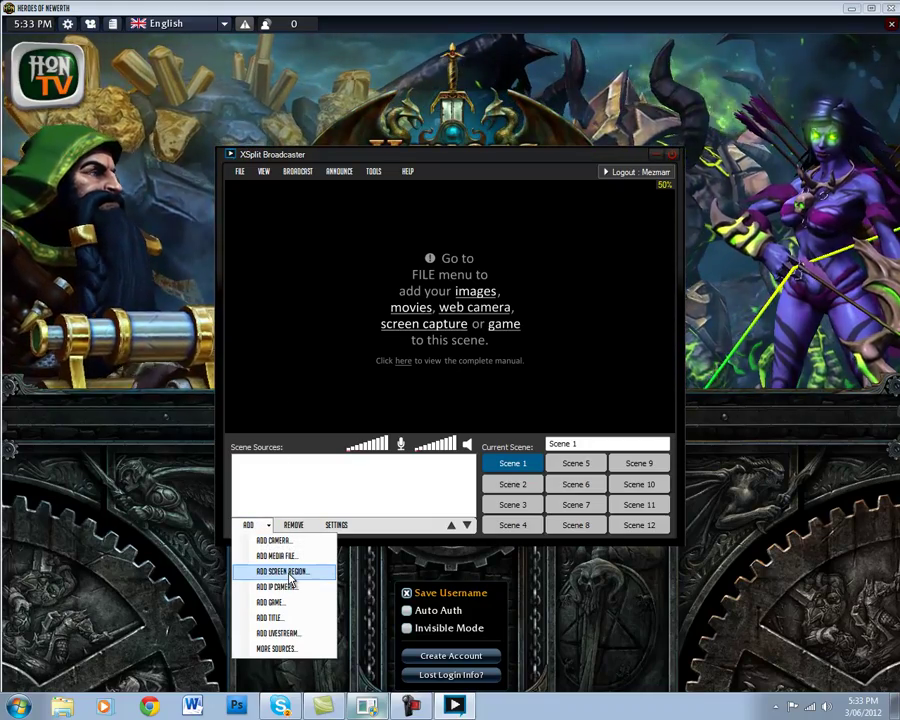
left_click(288, 572)
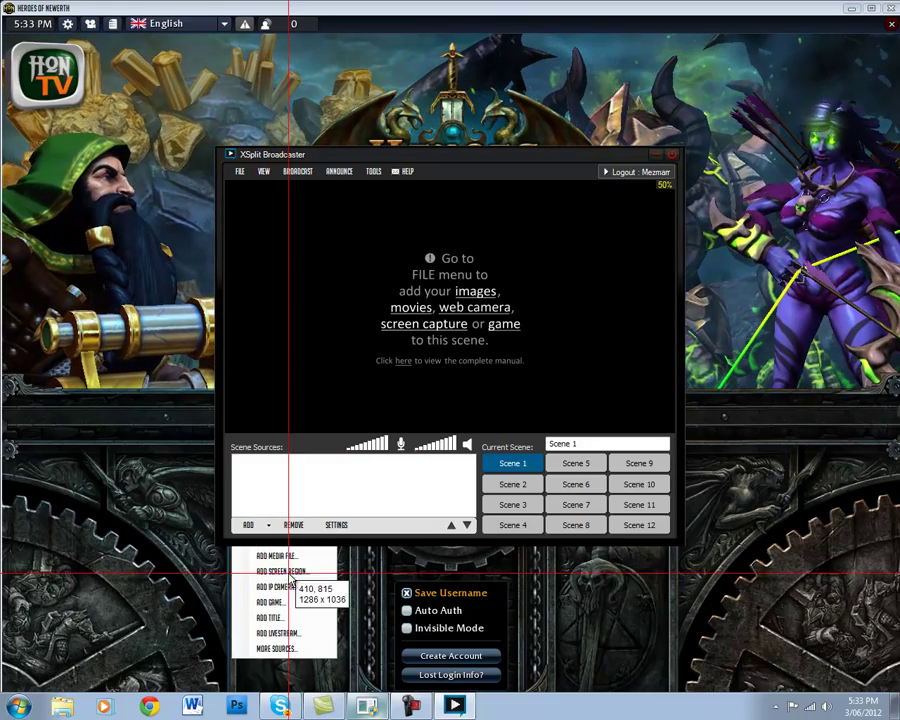
left_click(4, 6)
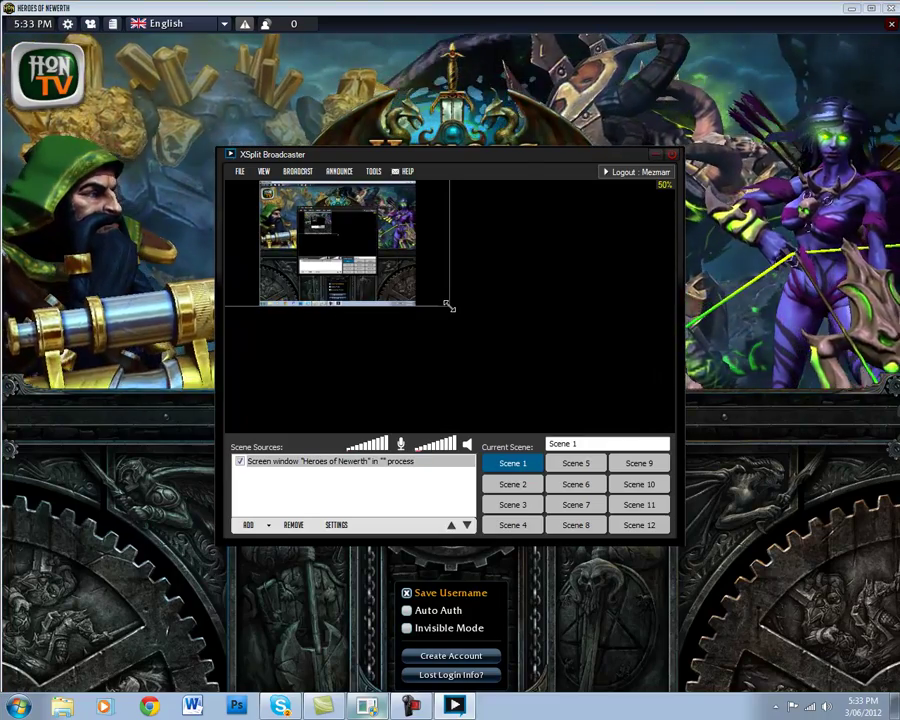
Step: Stretch the game source to fill the 1280x720 stage with Keep aspect ratio unticked
double_click(449, 306)
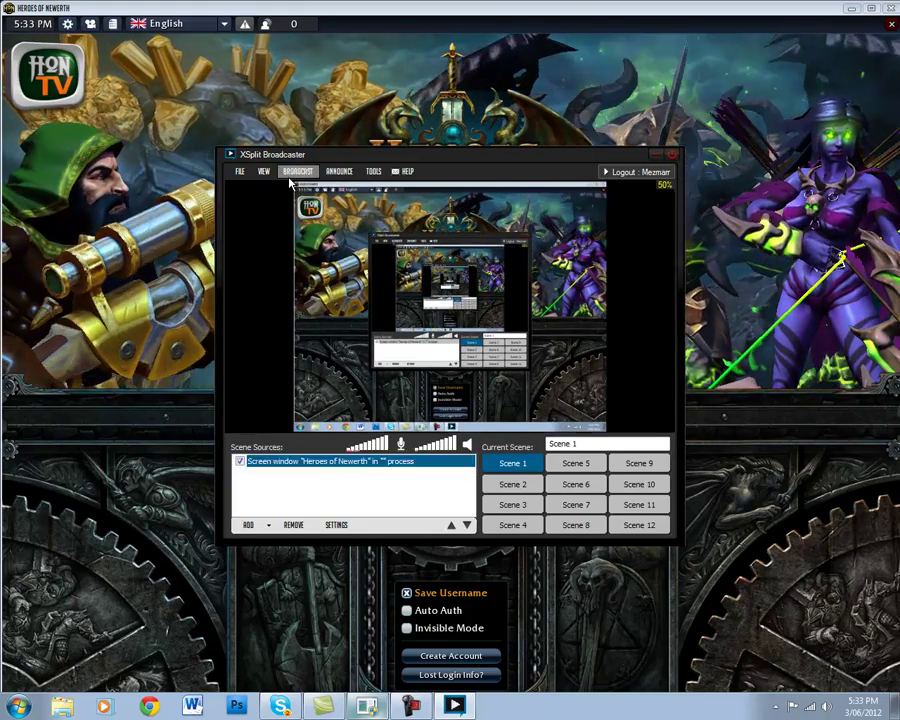
left_click(594, 442)
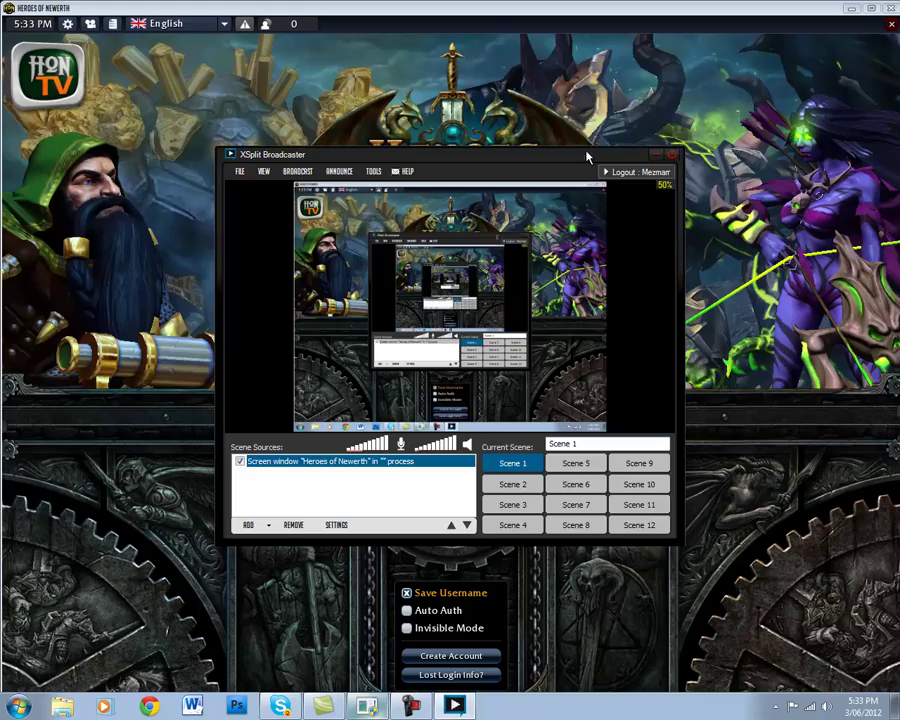
right_click(593, 333)
right_click(555, 345)
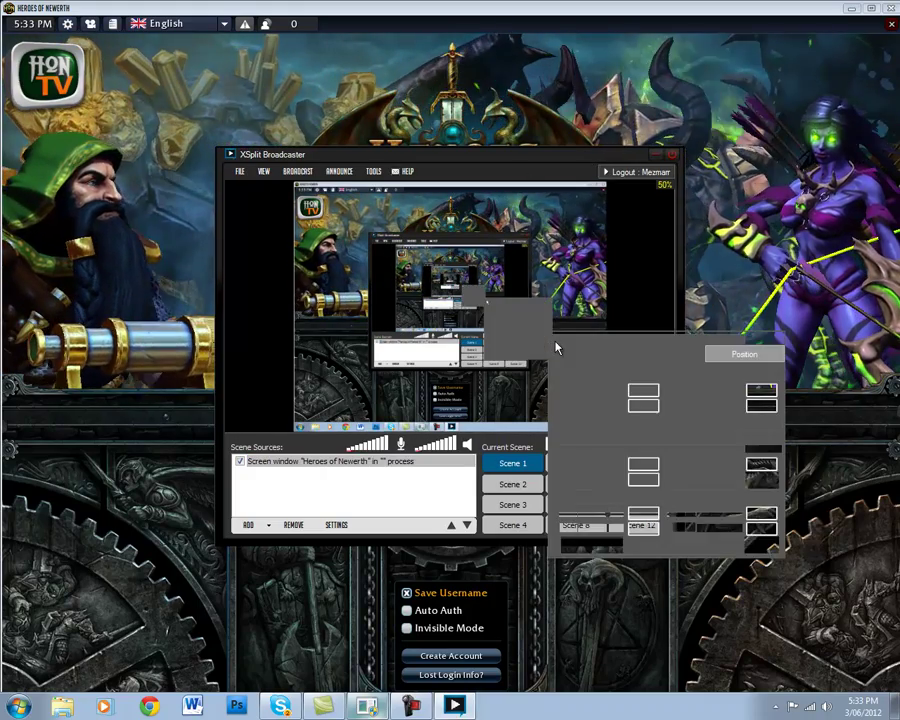
left_click(569, 421)
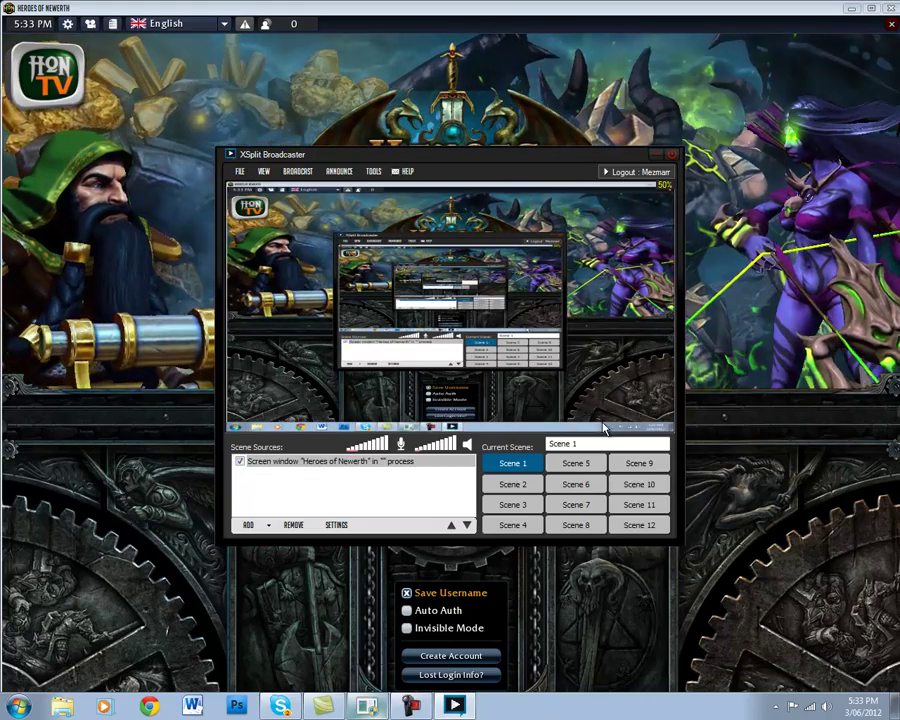
right_click(545, 347)
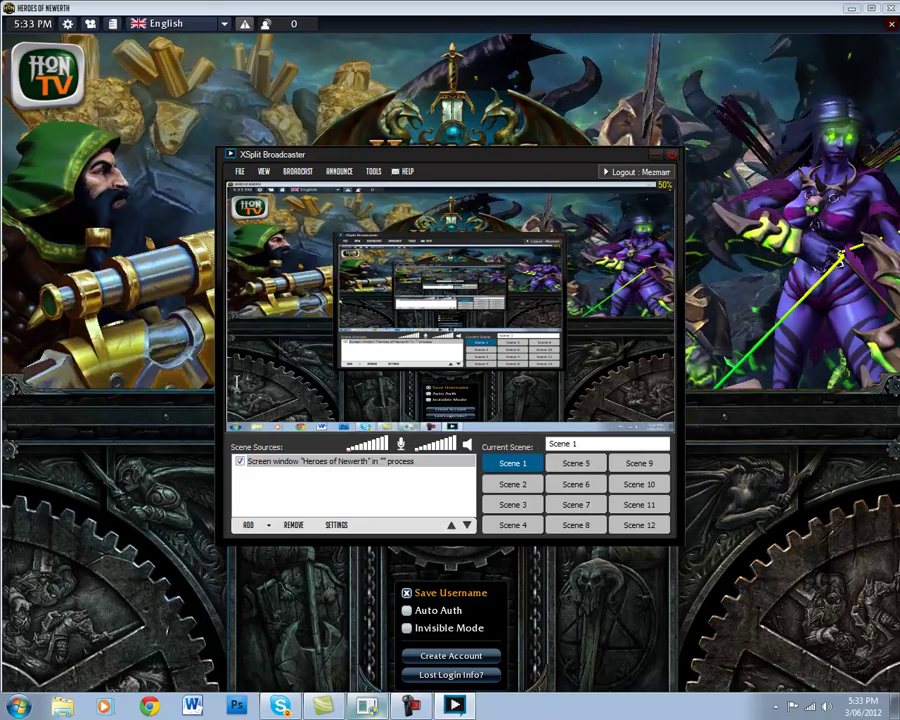
Step: Set the game source's cropping to Top 20, Left 4, Bottom 4 and Right 4
right_click(463, 385)
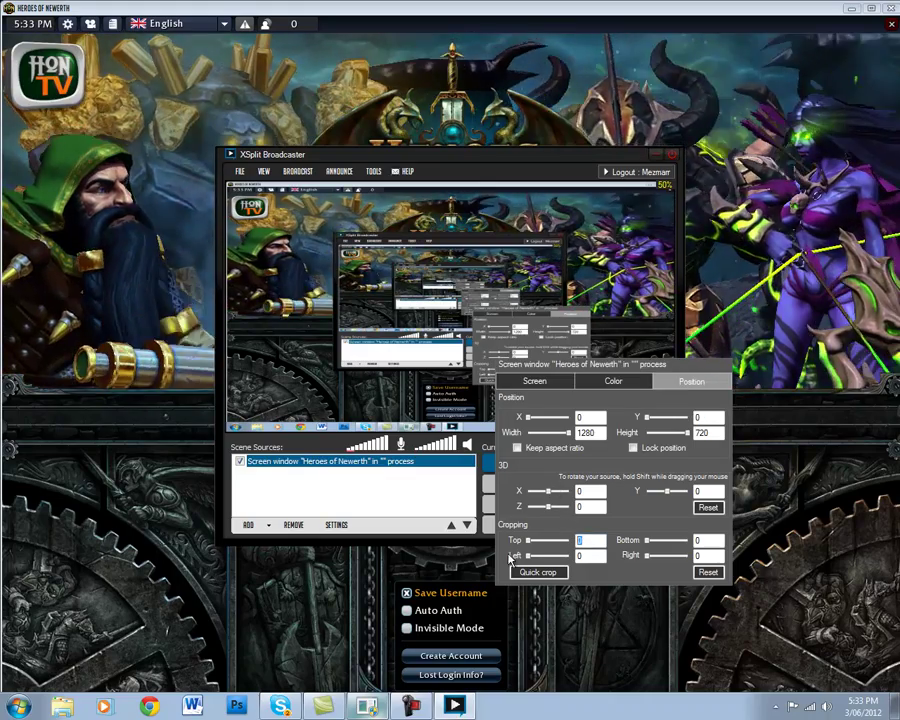
type("20")
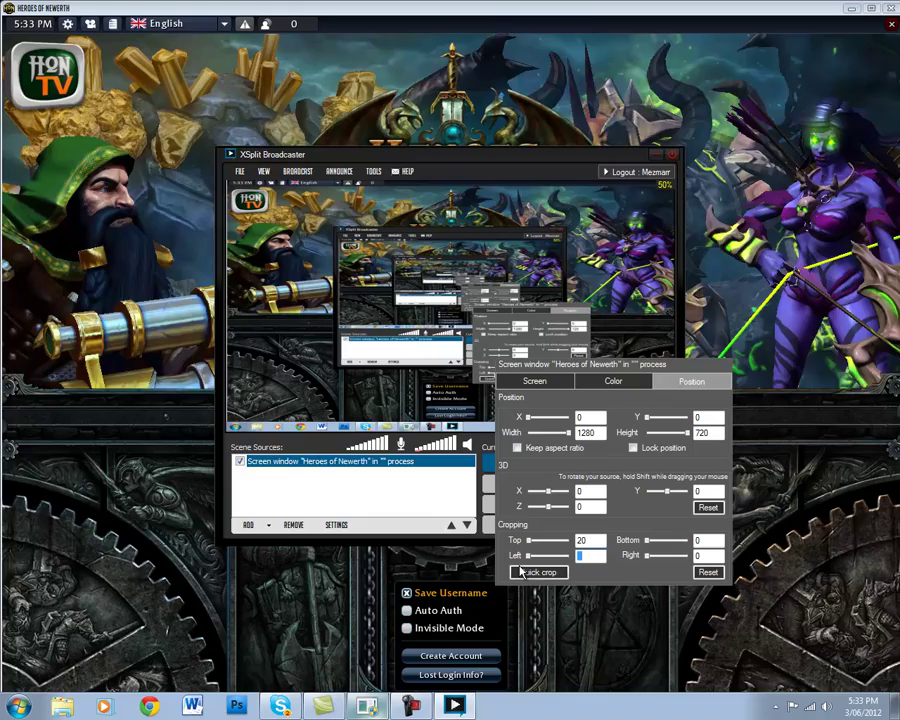
key("Tab")
type("4")
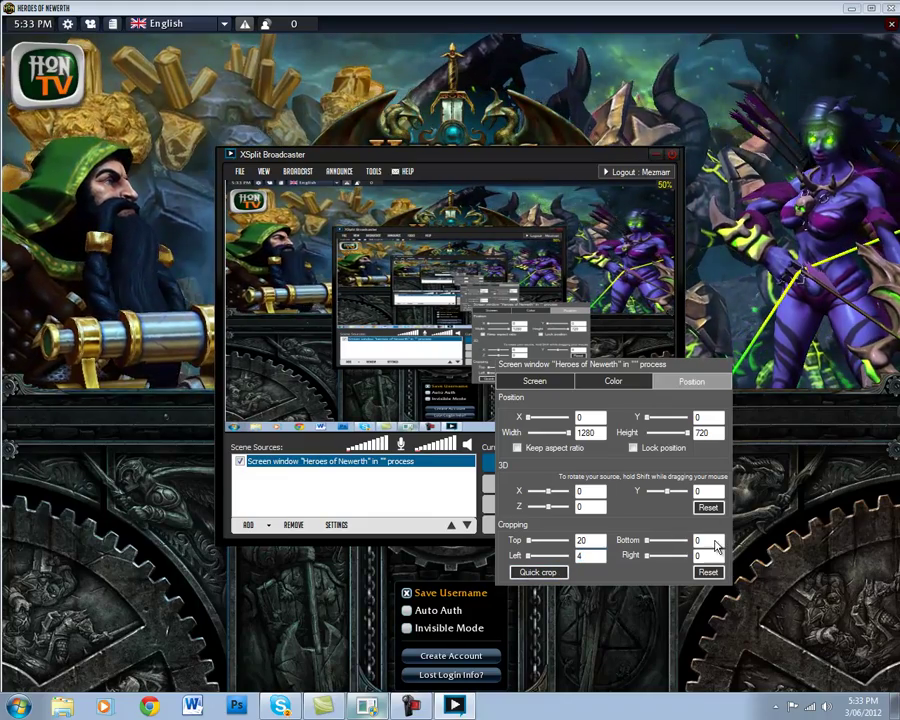
key("Tab")
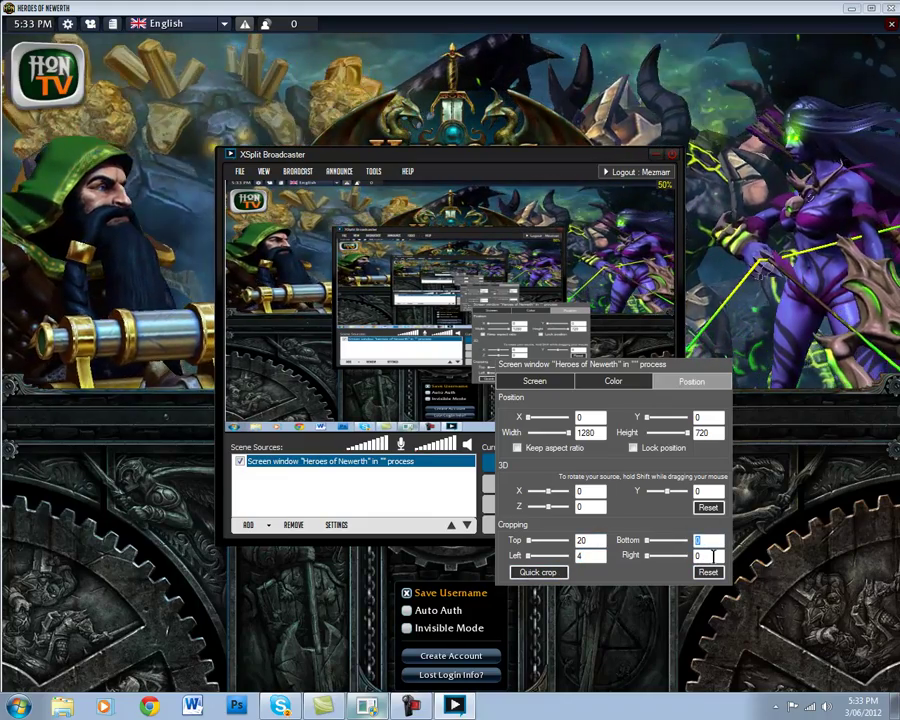
type("4")
key("Tab")
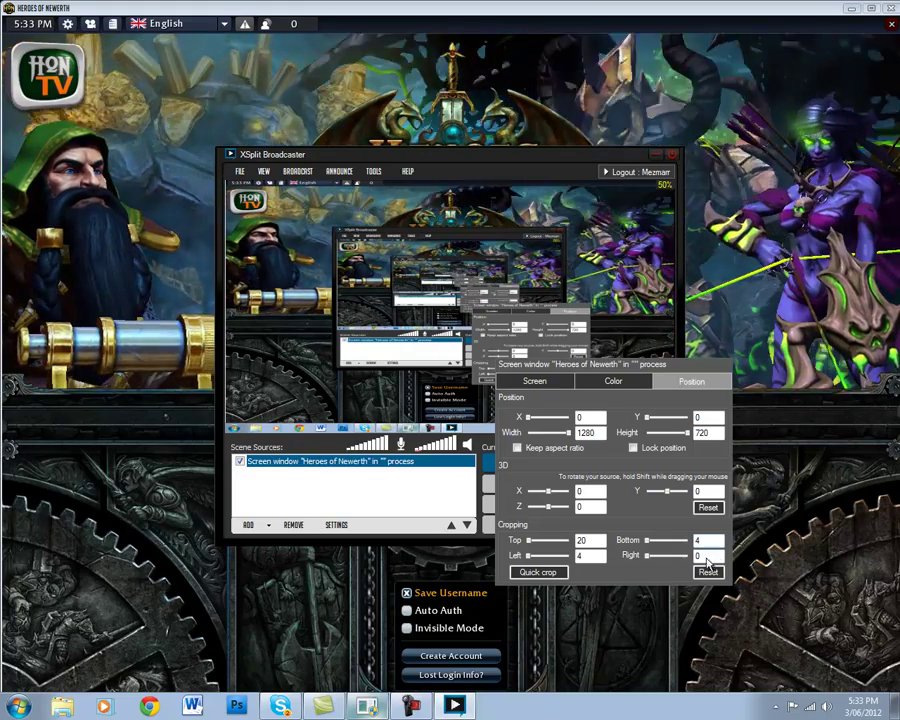
type("4")
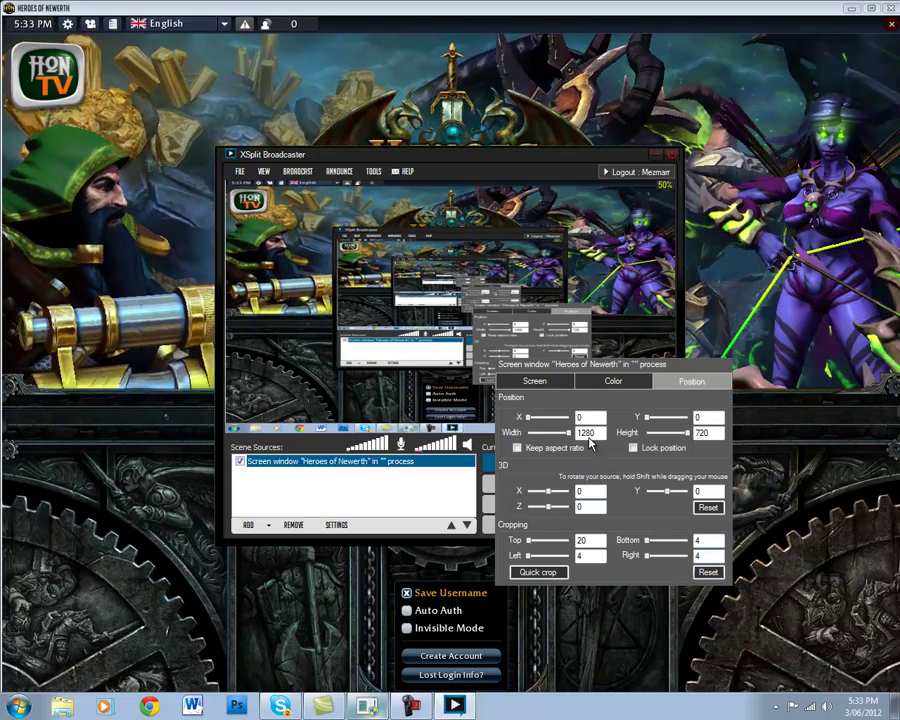
left_click(533, 378)
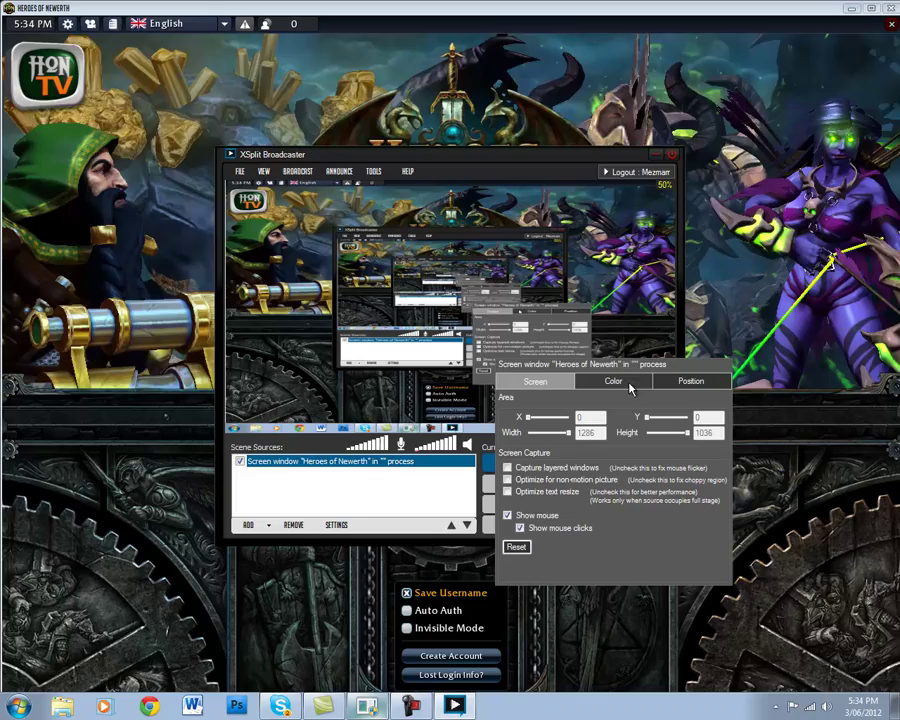
left_click(689, 383)
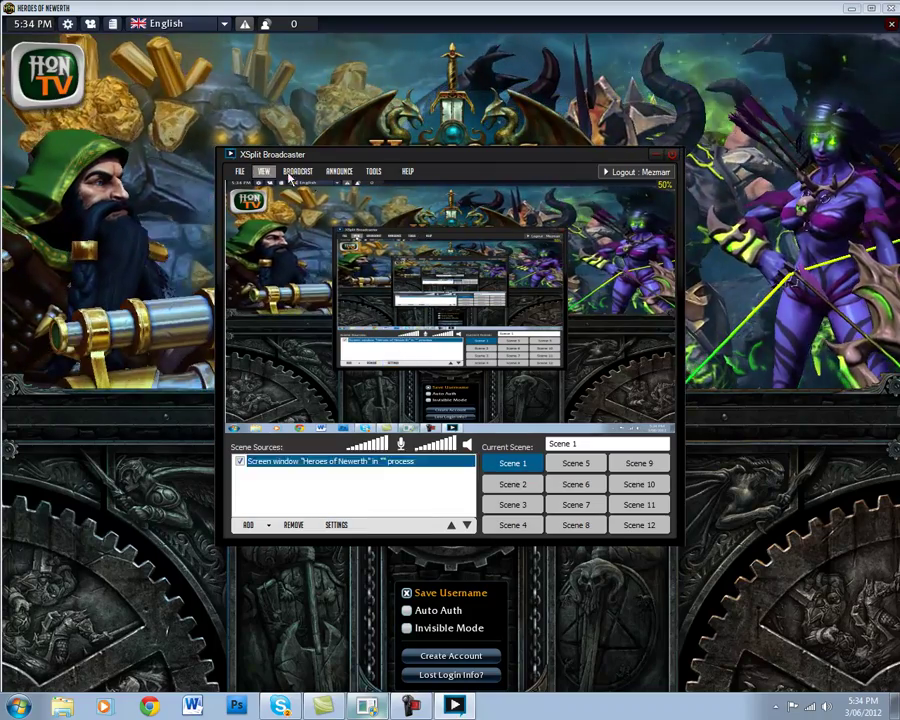
Step: Start broadcasting to the JustinTV channel and minimize XSplit to reveal the game
left_click(338, 193)
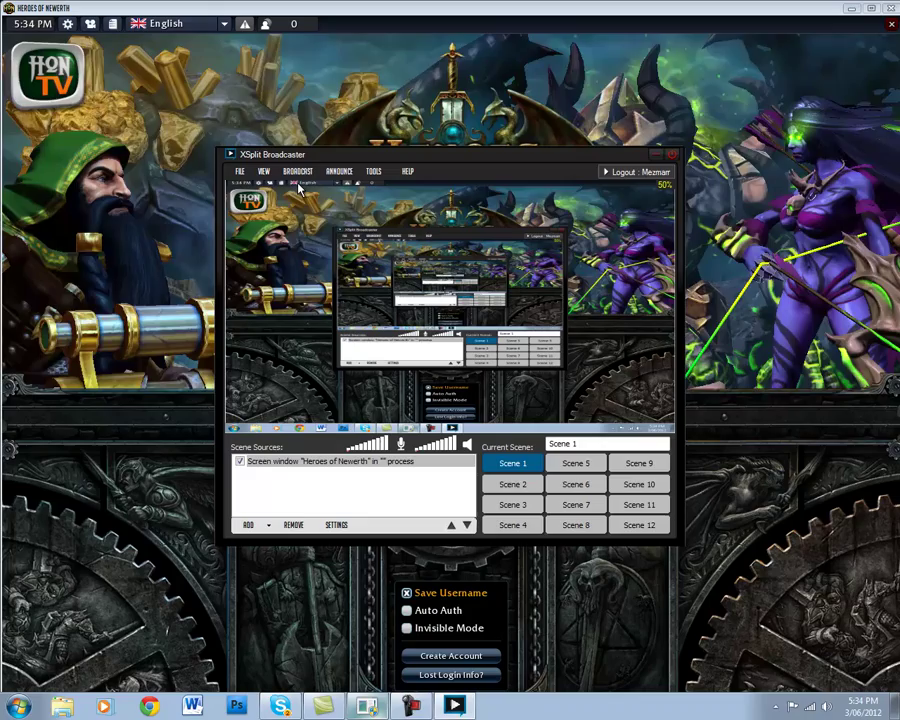
left_click(298, 180)
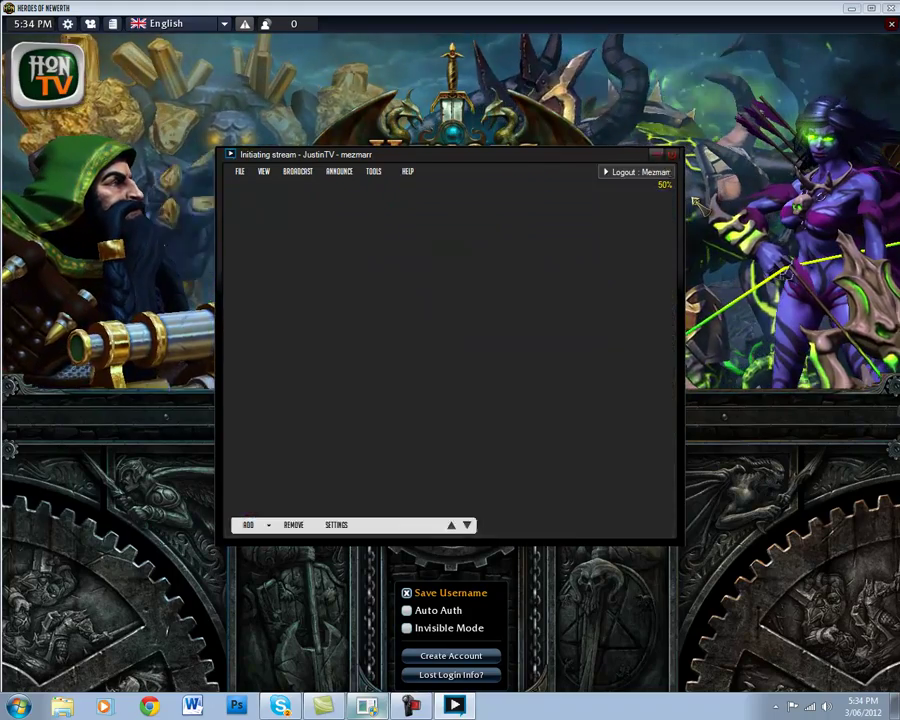
left_click(668, 155)
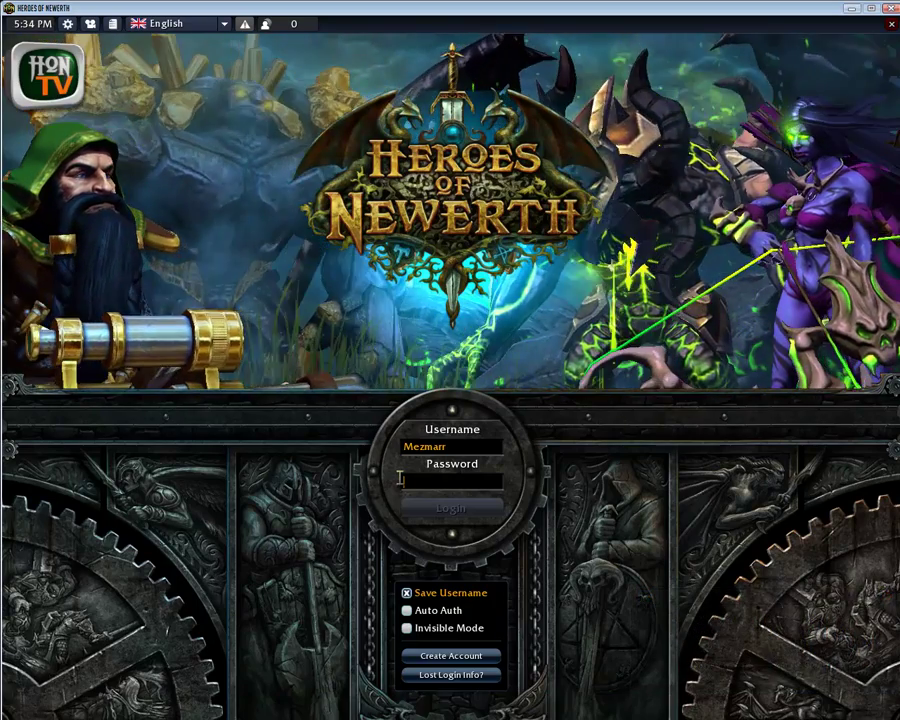
Step: Log in to Heroes of Newerth with the account password
left_click(400, 479)
type("******")
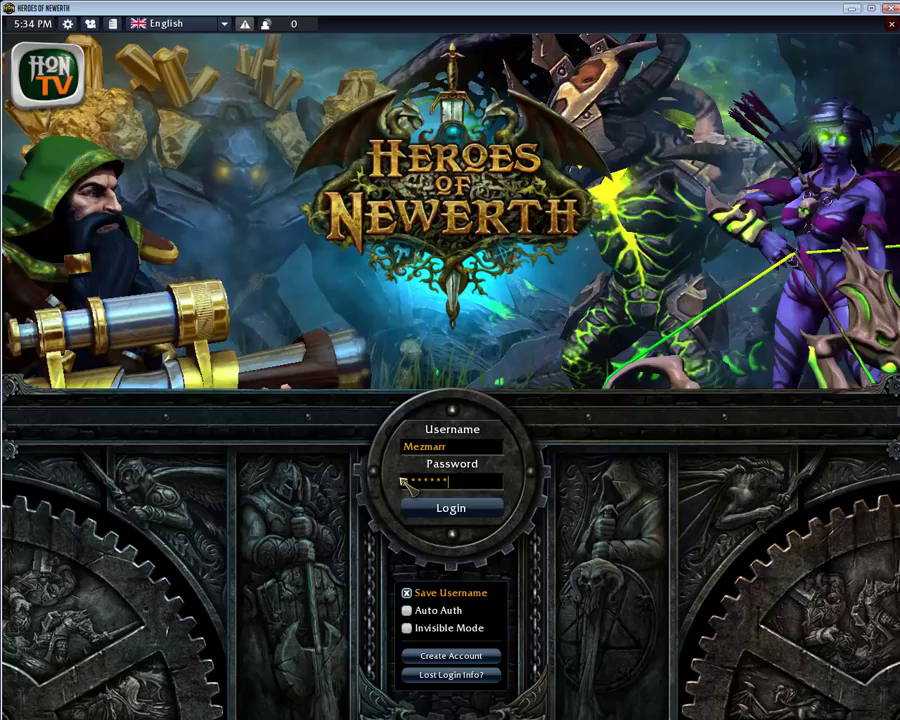
key("Return")
Step: Restore the Heroes of Newerth lobby from the taskbar, then Alt+Tab away from the game
key("alt+Tab")
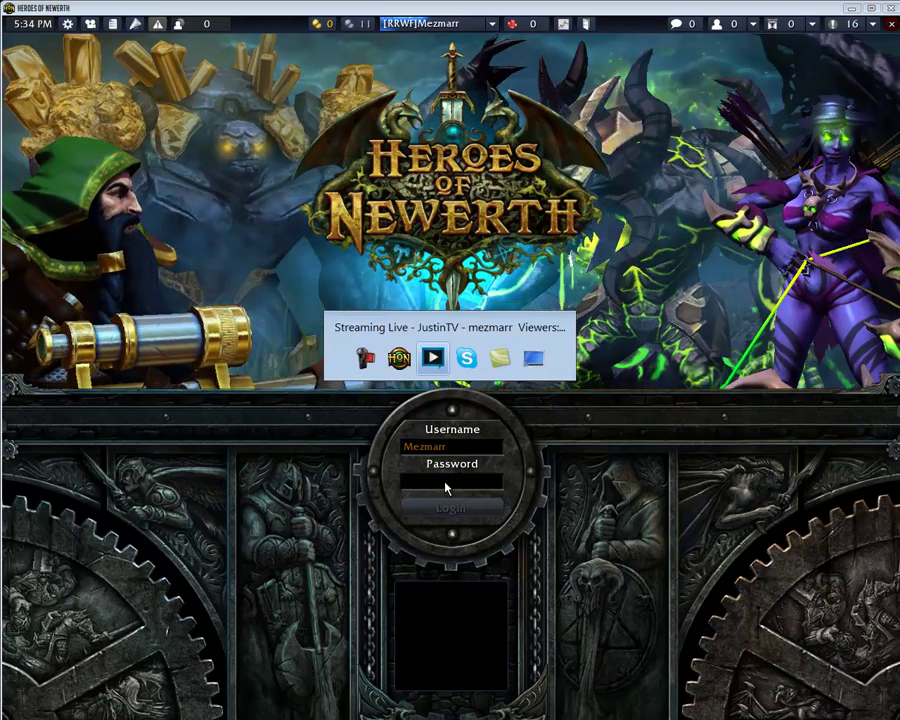
key("alt+Tab")
key("alt+Tab")
key("alt+Tab")
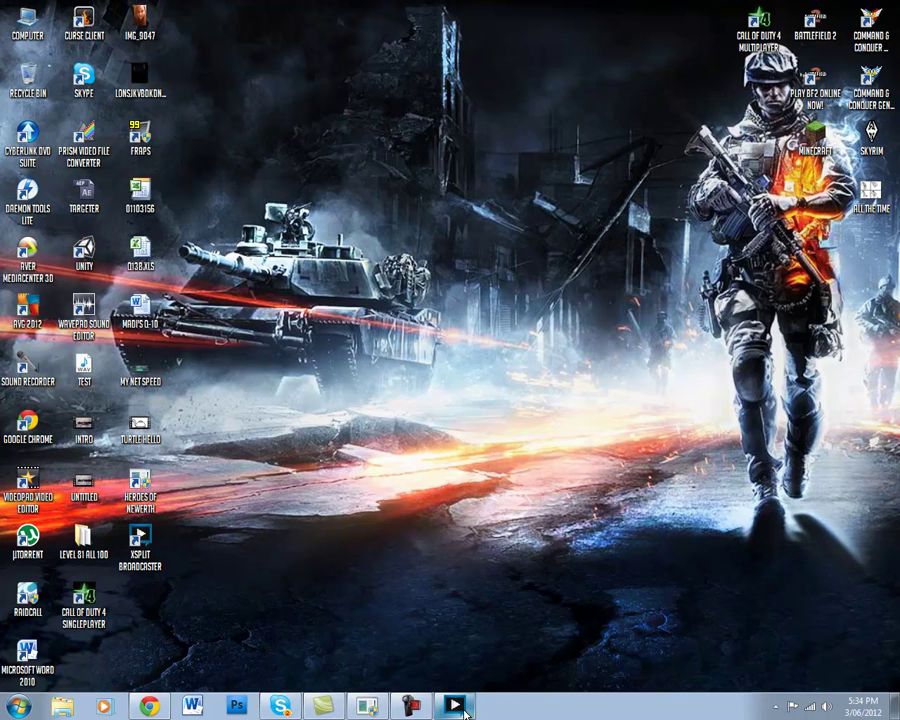
left_click(370, 707)
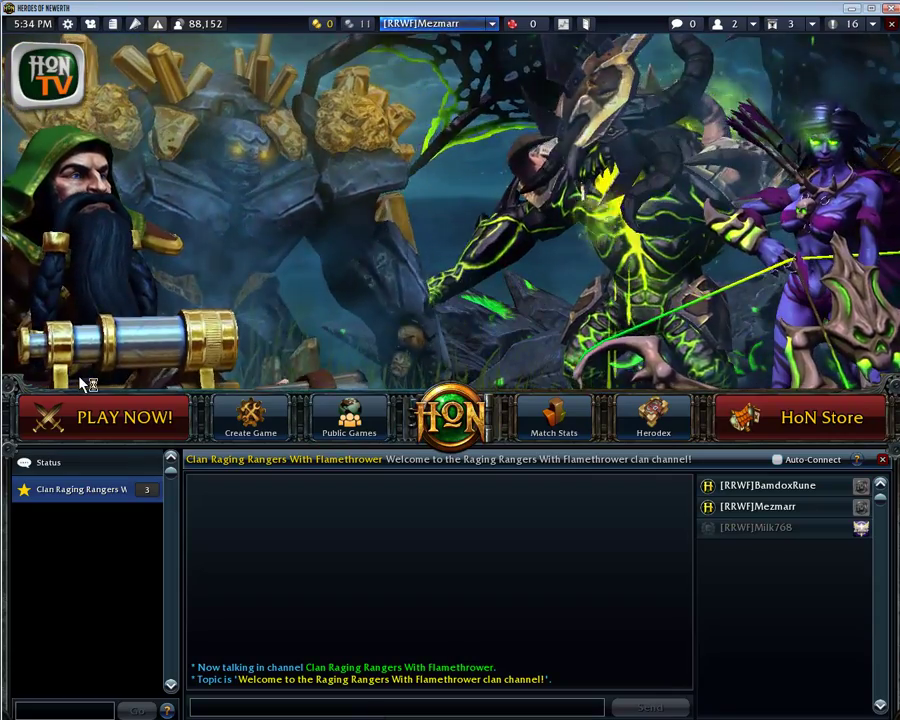
key("alt+Tab")
key("alt+Tab")
key("alt+Tab")
key("alt+Tab")
key("alt+Tab")
key("alt+Tab")
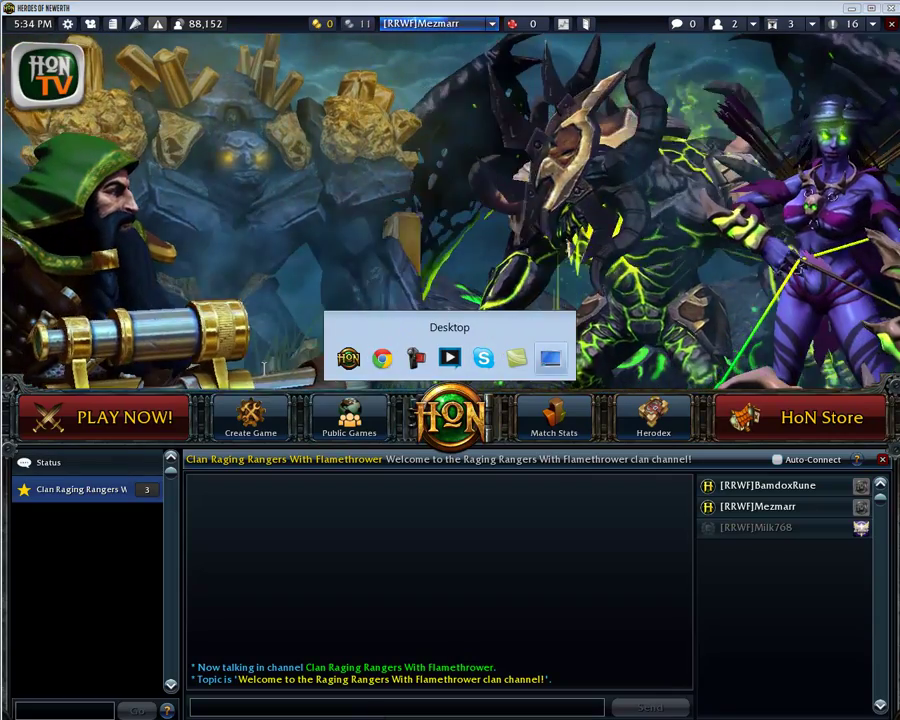
key("alt+Tab")
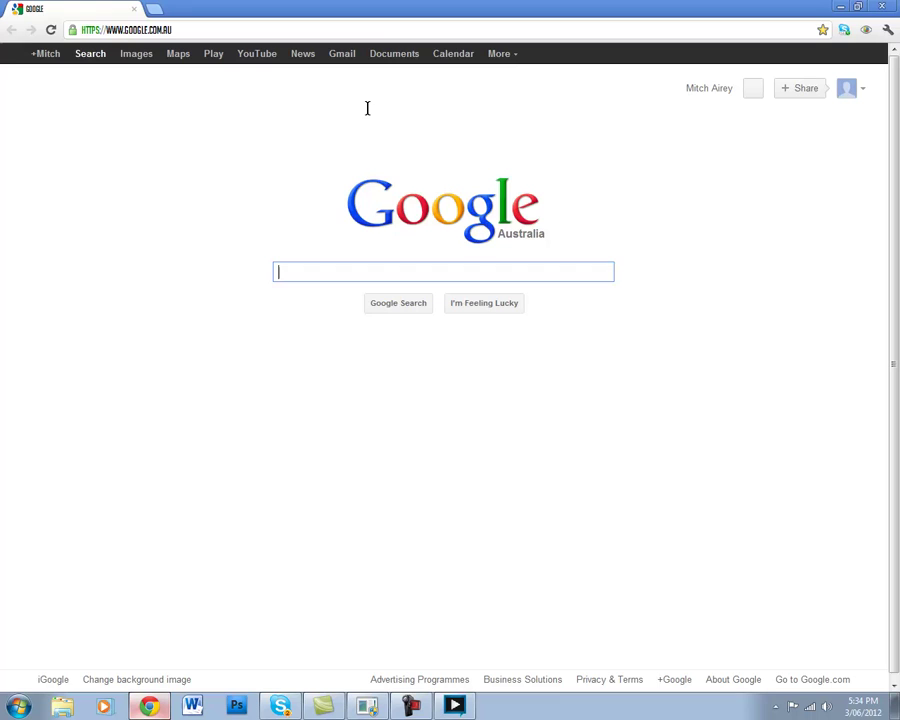
Step: Load the own twitch.tv channel page from the address-bar suggestion for 'twitch'
left_click(379, 31)
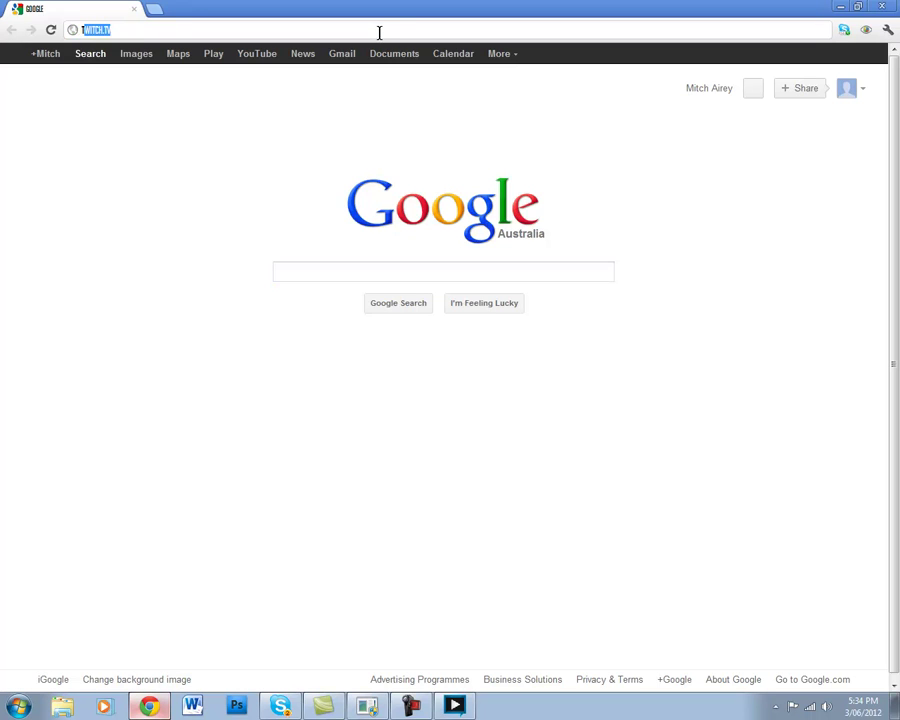
type("twith")
key("BackSpace")
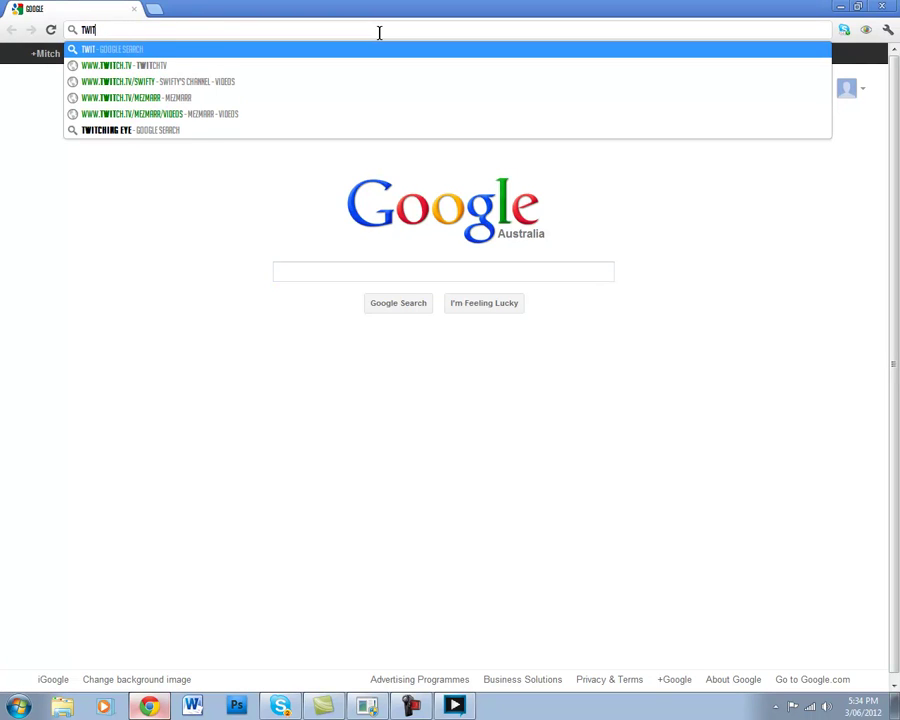
key("Down")
key("Down")
key("Down")
key("Return")
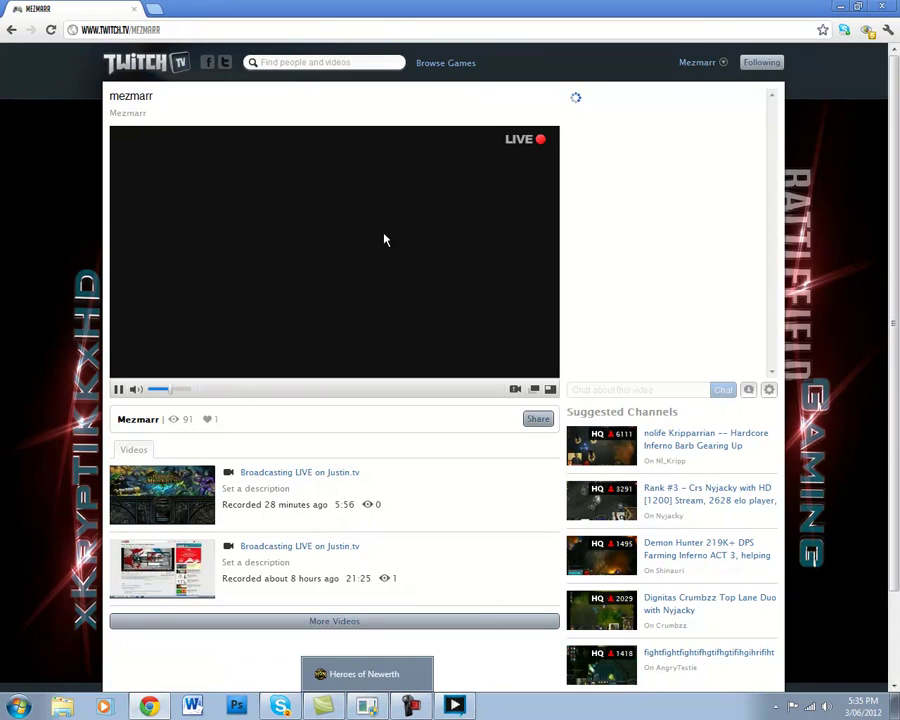
Step: Bring up the game, dismiss its private message window, and return to the stream
left_click(367, 706)
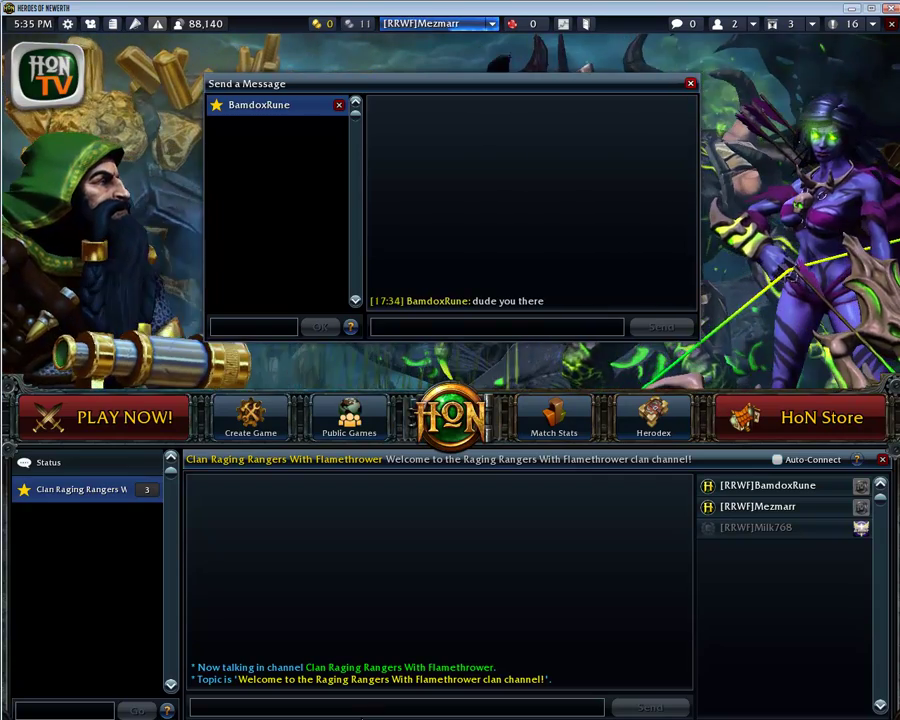
key("Escape")
key("alt+Tab")
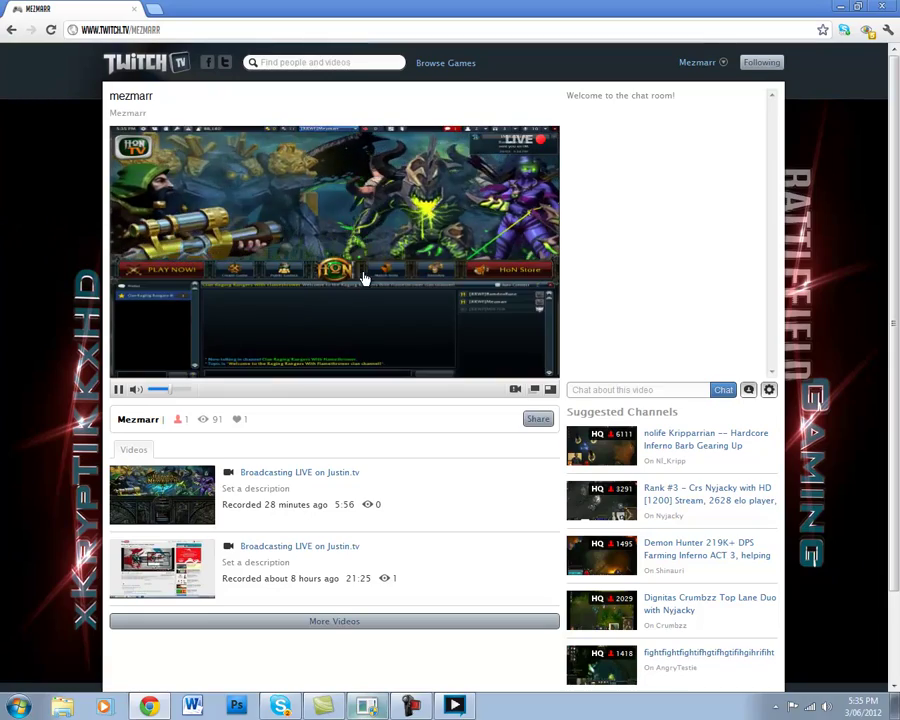
Step: Watch the live stream fullscreen, restore normal size, then close Chrome
left_click(550, 390)
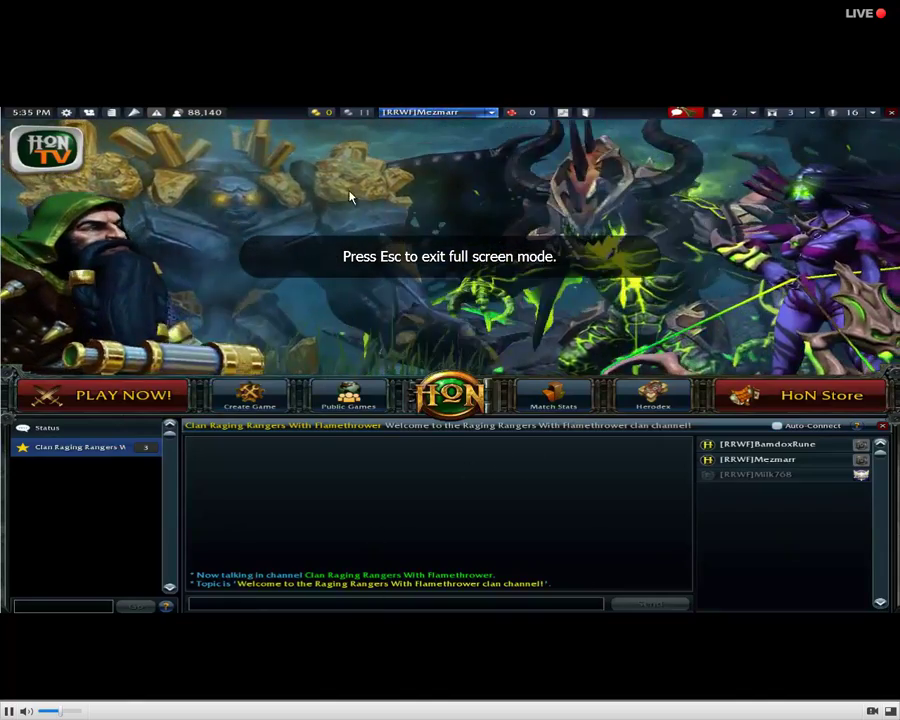
left_click(888, 711)
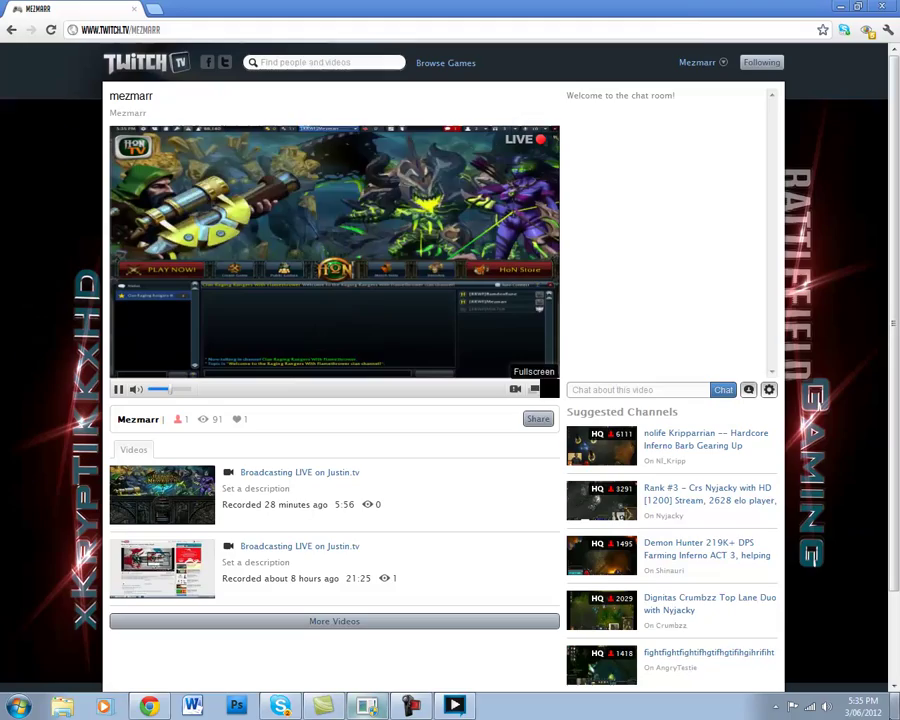
left_click(884, 7)
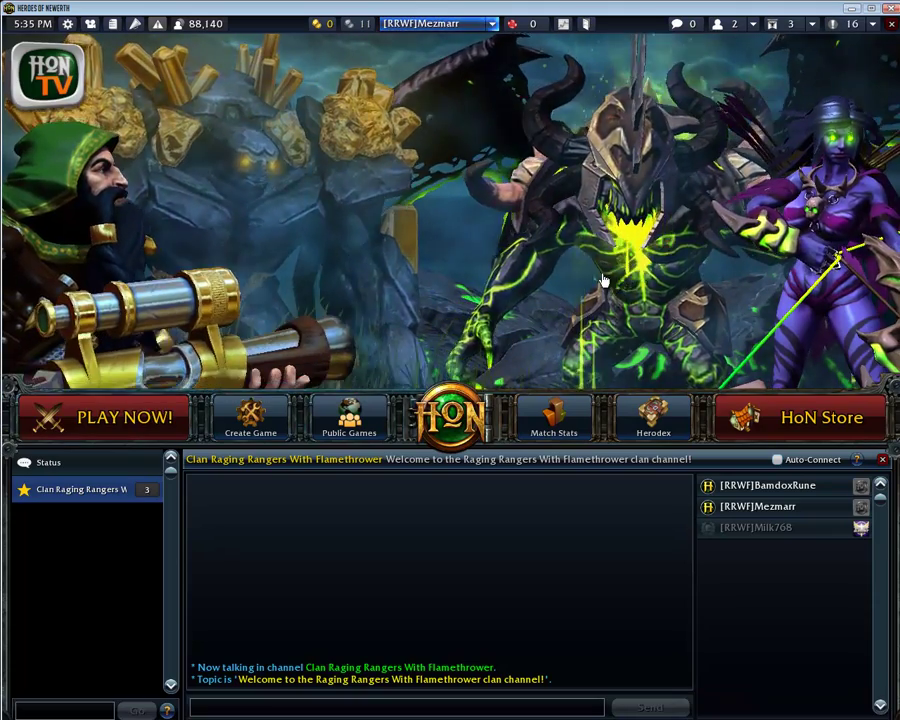
Step: Open the screen recorder's control panel from the system tray to check recording time
left_click(363, 355)
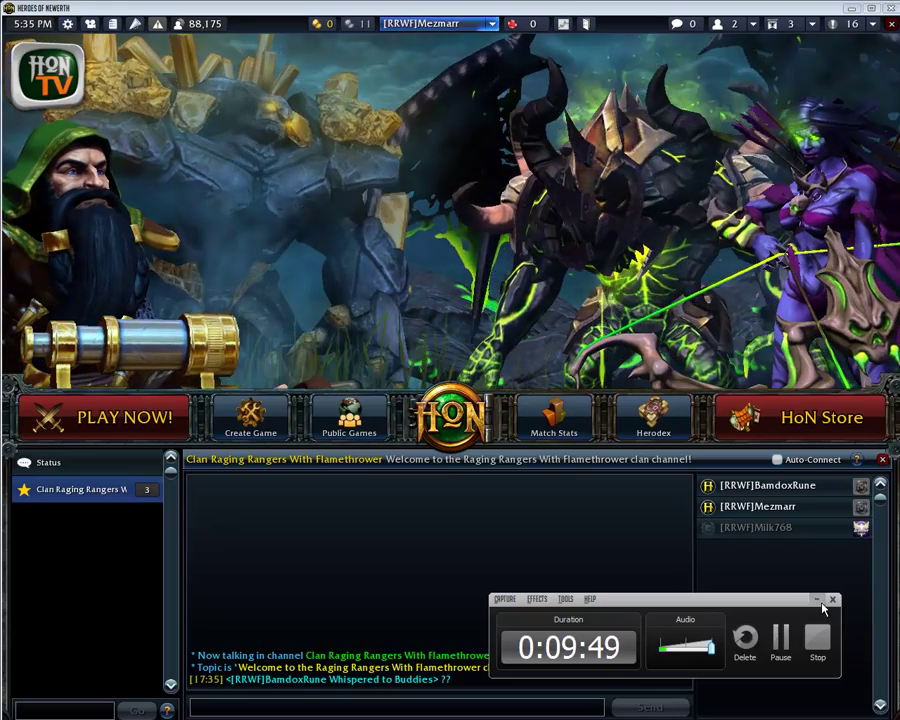
Step: Minimize the recorder panel and hide the game to show the Windows desktop
left_click(820, 603)
key("alt+Tab")
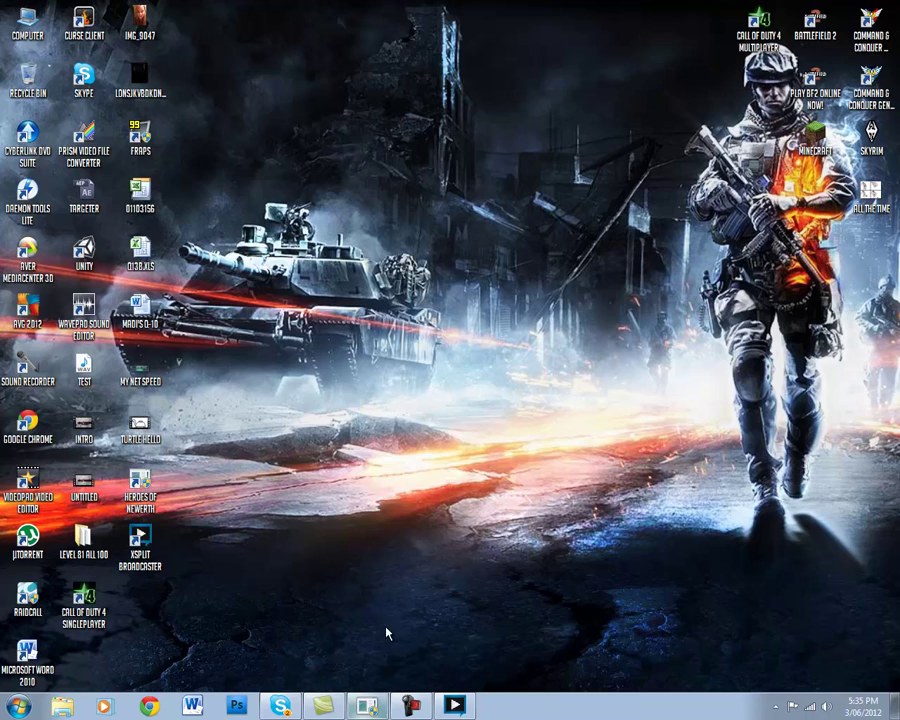
mouse_move(475, 706)
mouse_move(455, 706)
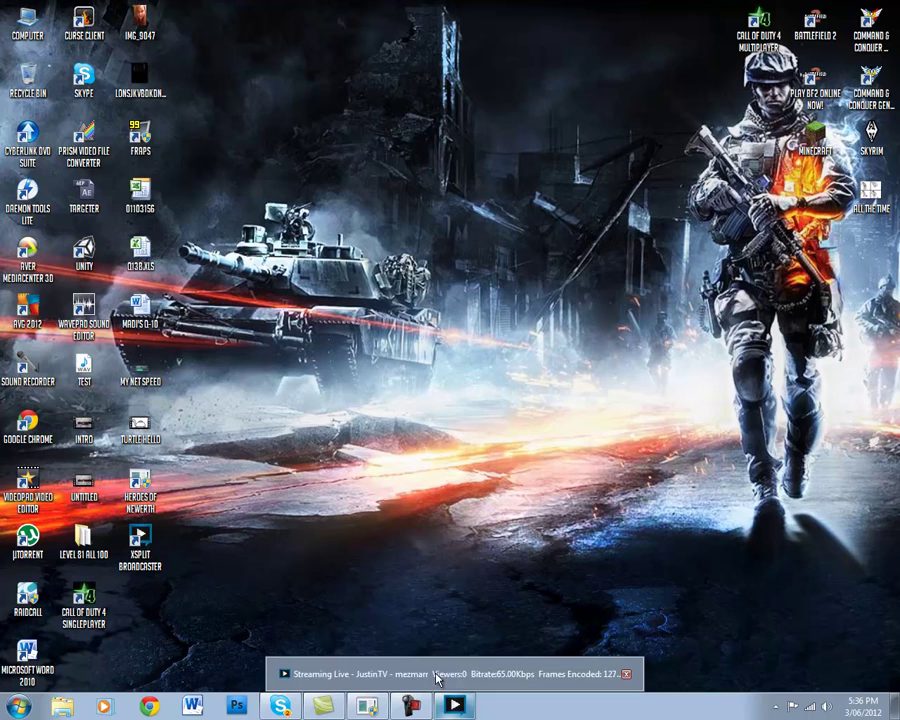
Step: Restore XSplit and uncheck JustinTV in the Broadcast menu to stop the stream
left_click(455, 706)
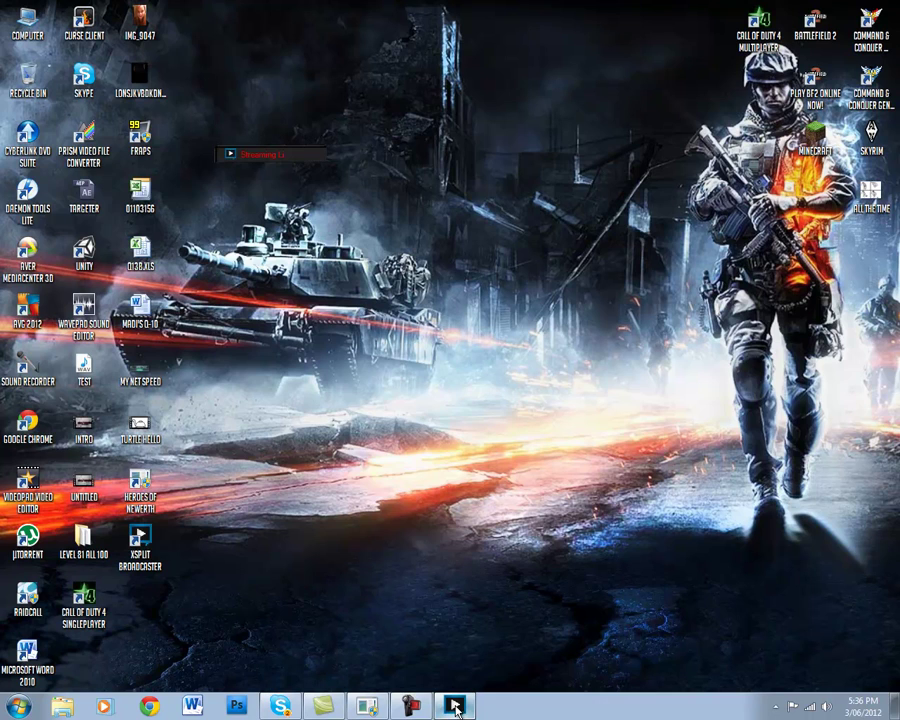
left_click(298, 171)
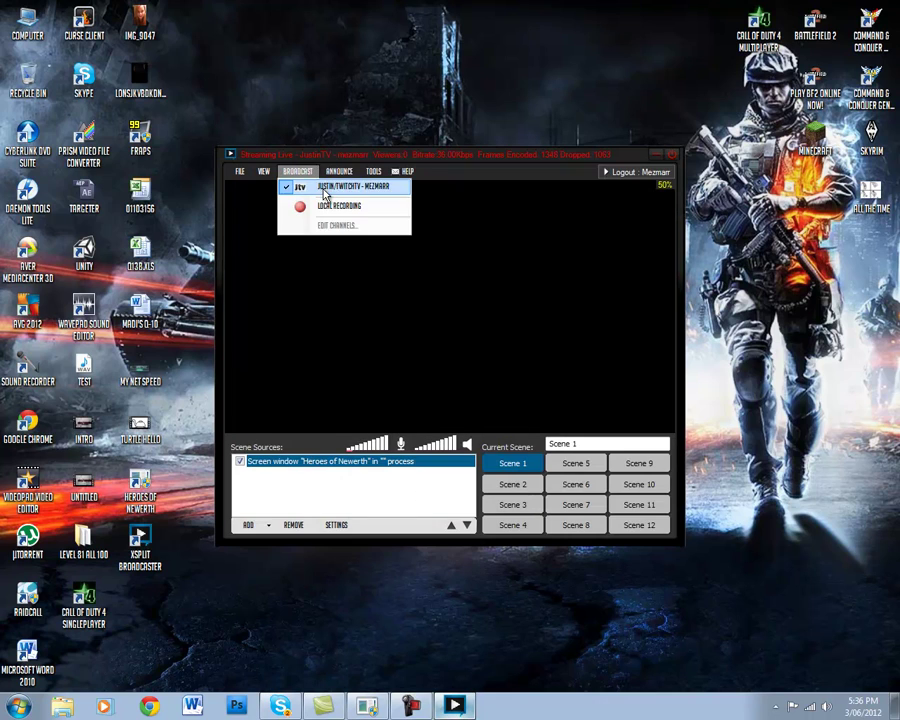
left_click(323, 194)
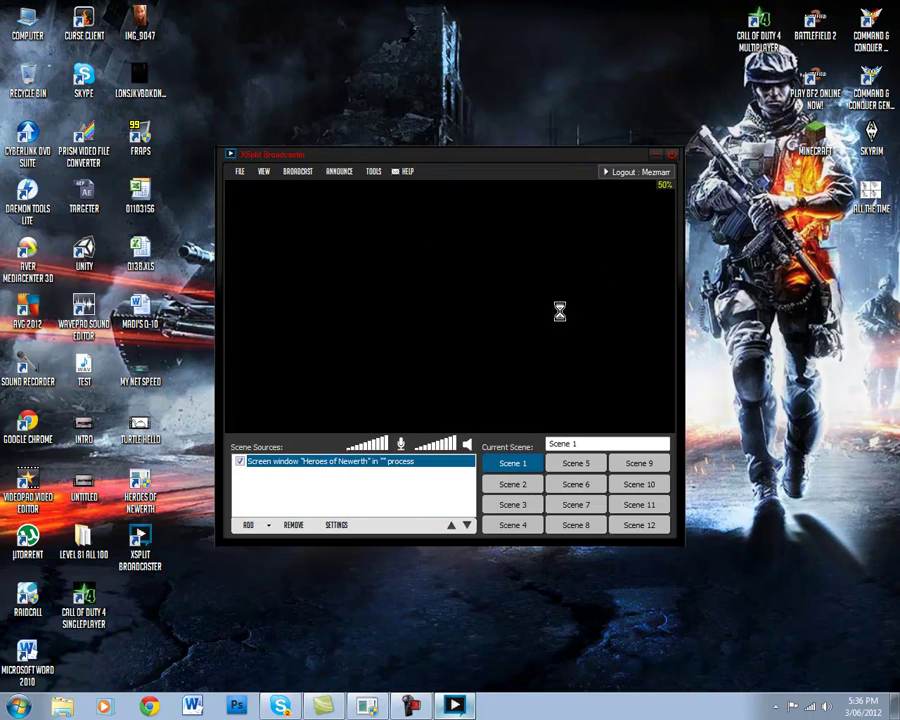
left_click(298, 172)
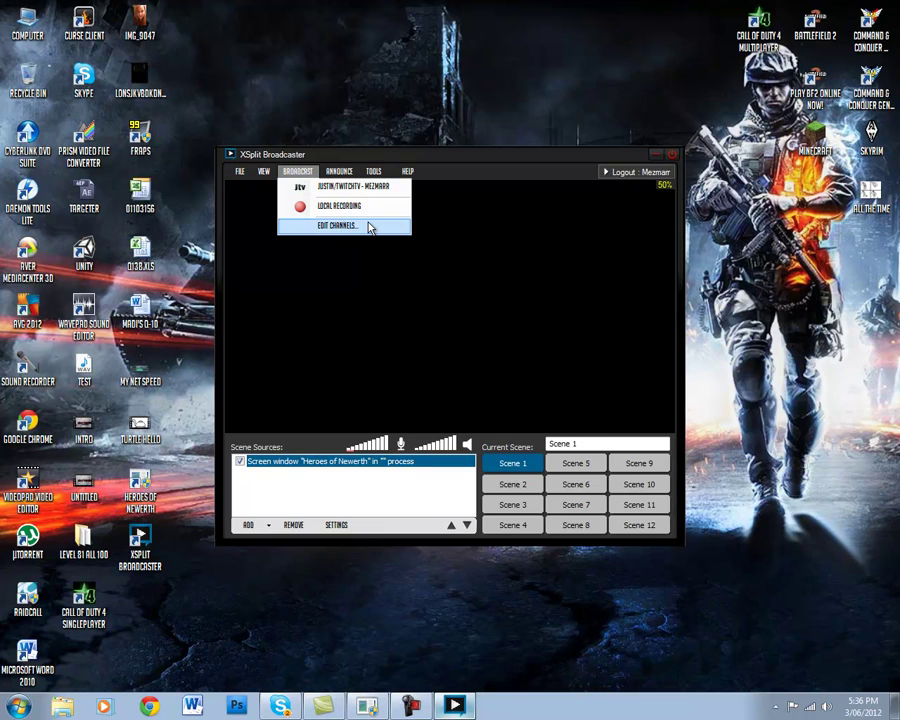
Step: Add a new Justin/TwitchTV channel through Broadcast > Edit Channels
left_click(368, 227)
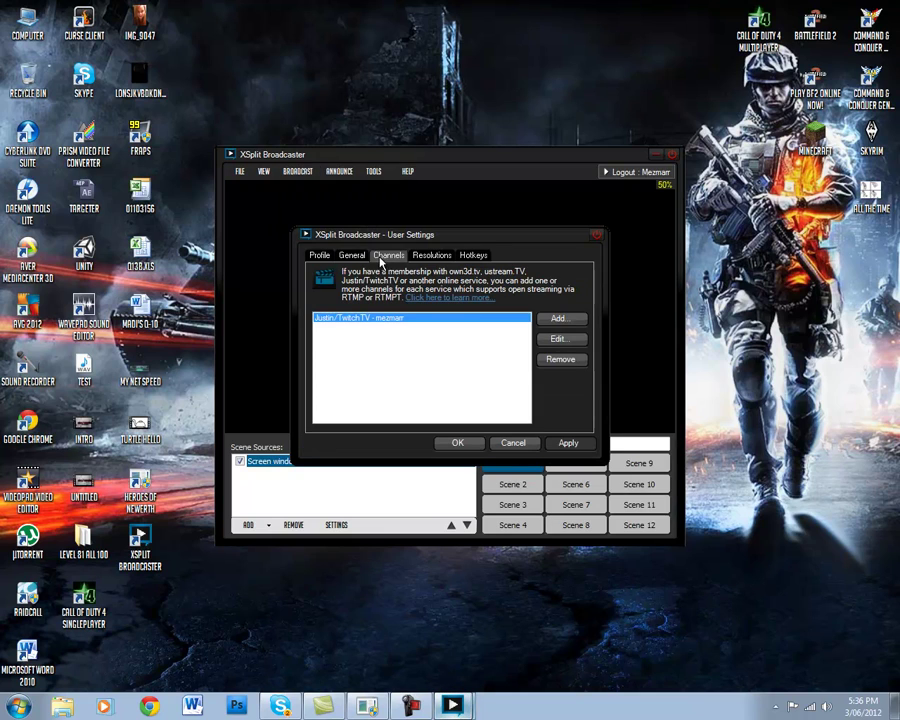
left_click(566, 320)
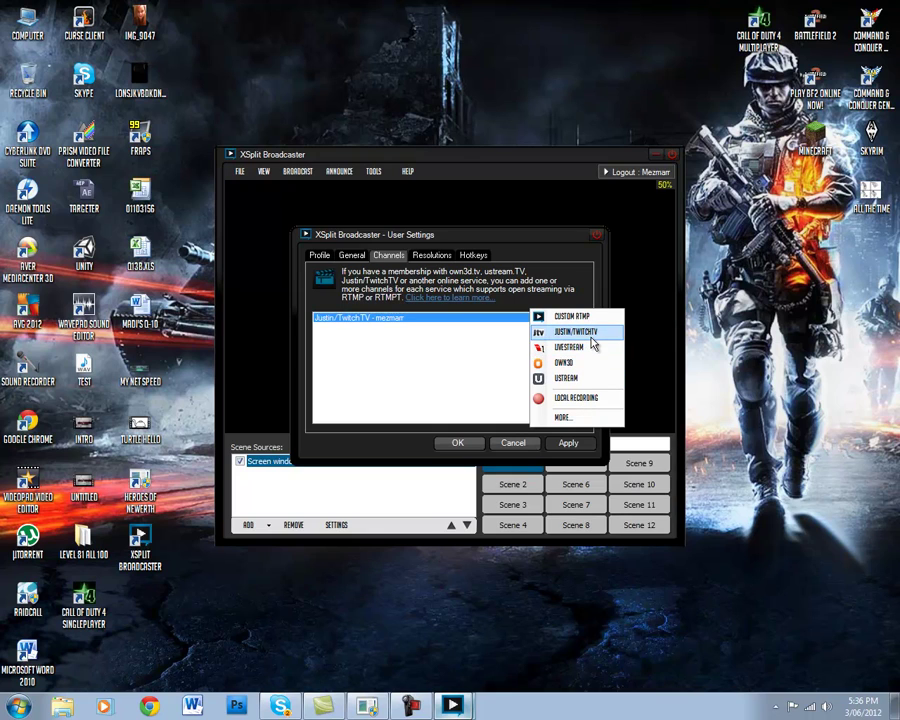
left_click(591, 336)
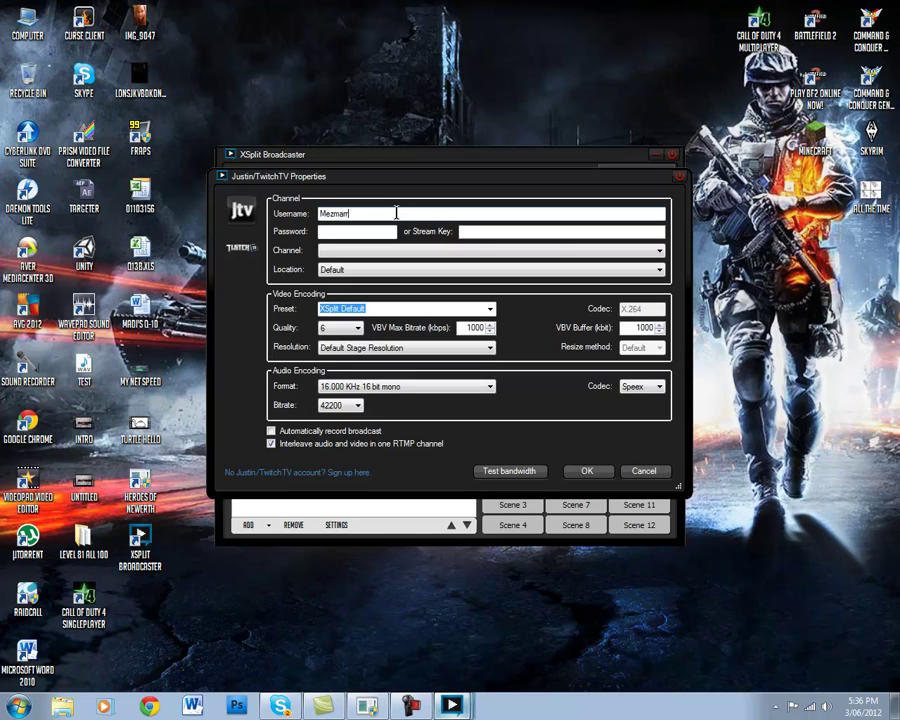
Step: Confirm the Justin/TwitchTV username, accept the missing password warning, and select the account's channel
key("Return")
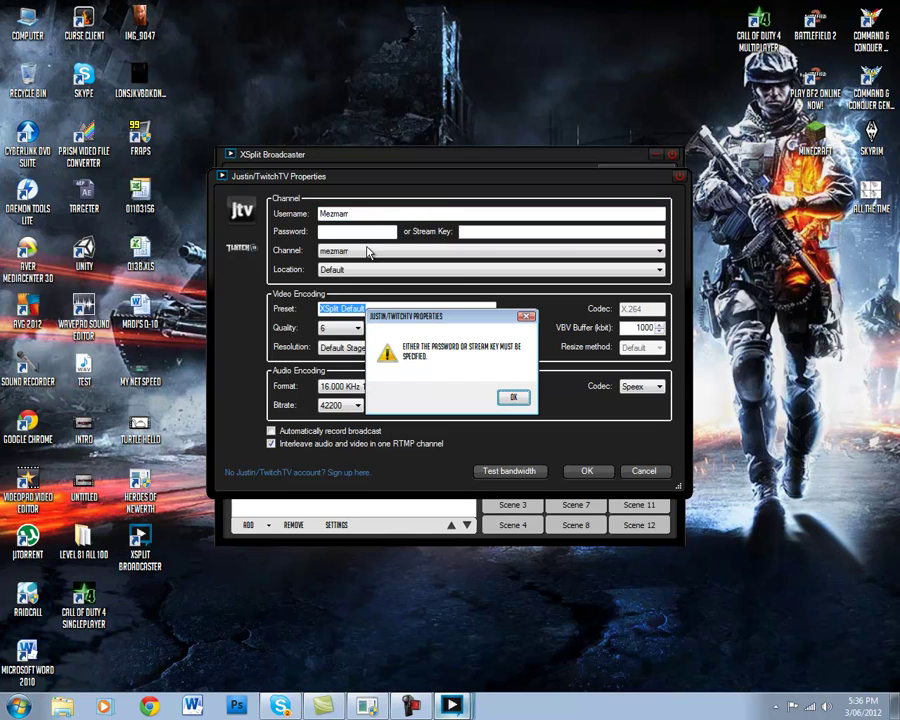
left_click(531, 316)
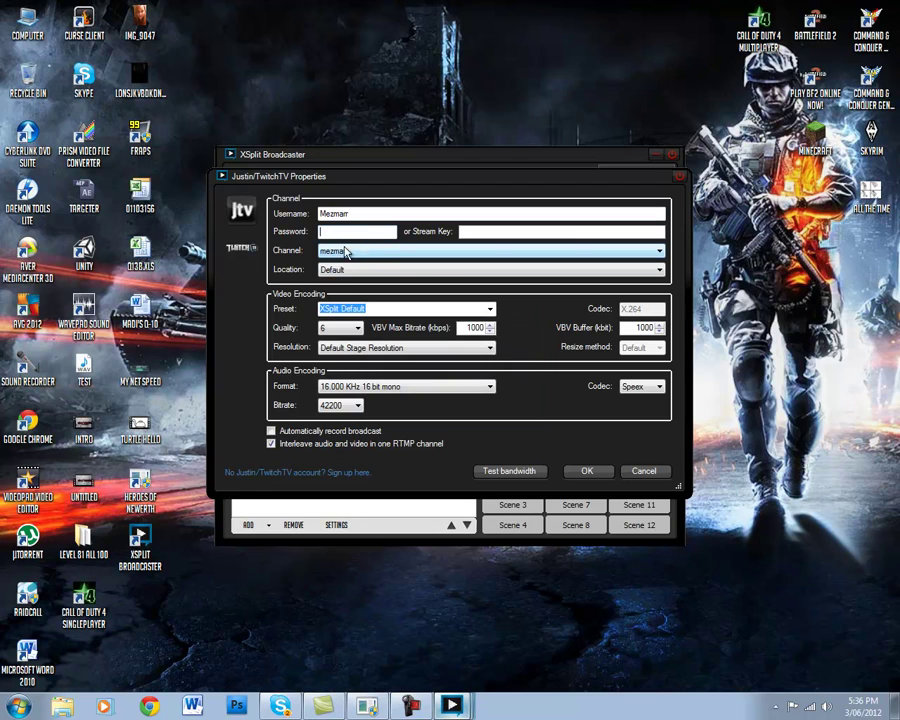
left_click(374, 255)
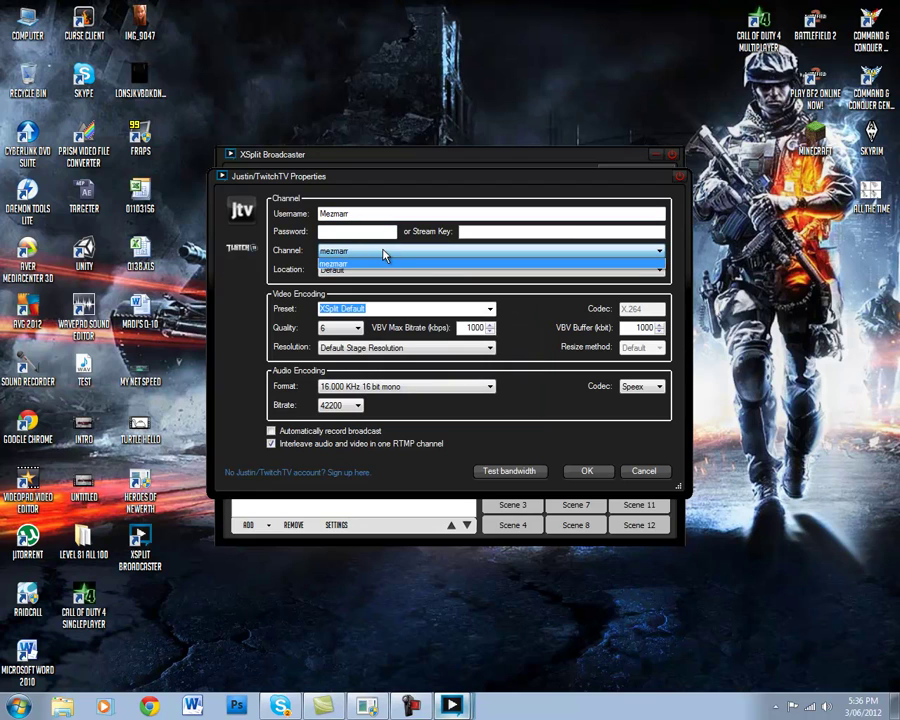
left_click(385, 252)
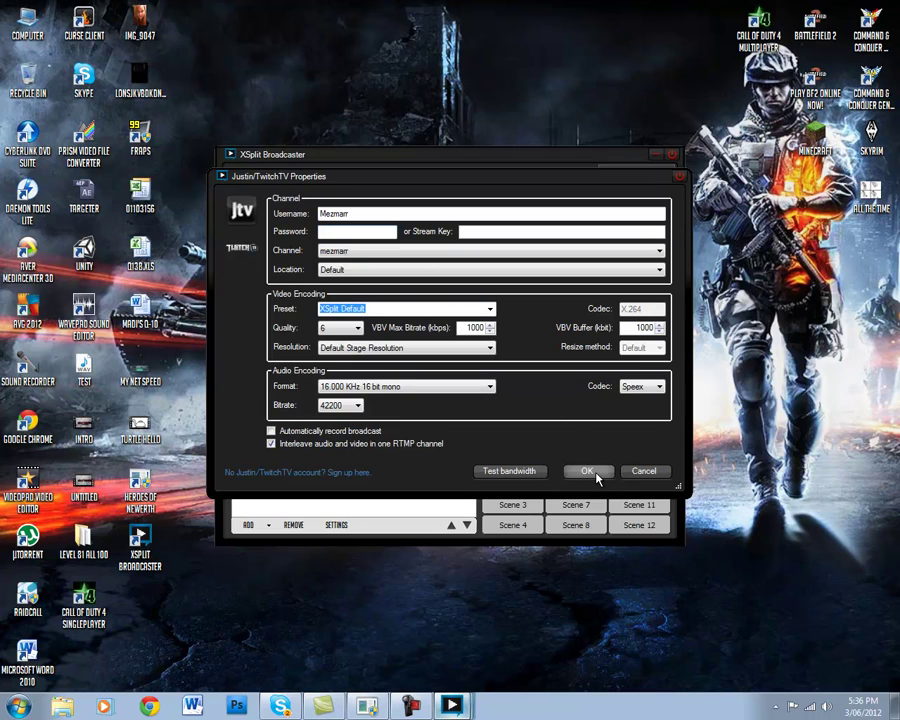
Step: Cancel the new channel form, close User Settings, and bring up the screen recorder's panel
left_click(646, 472)
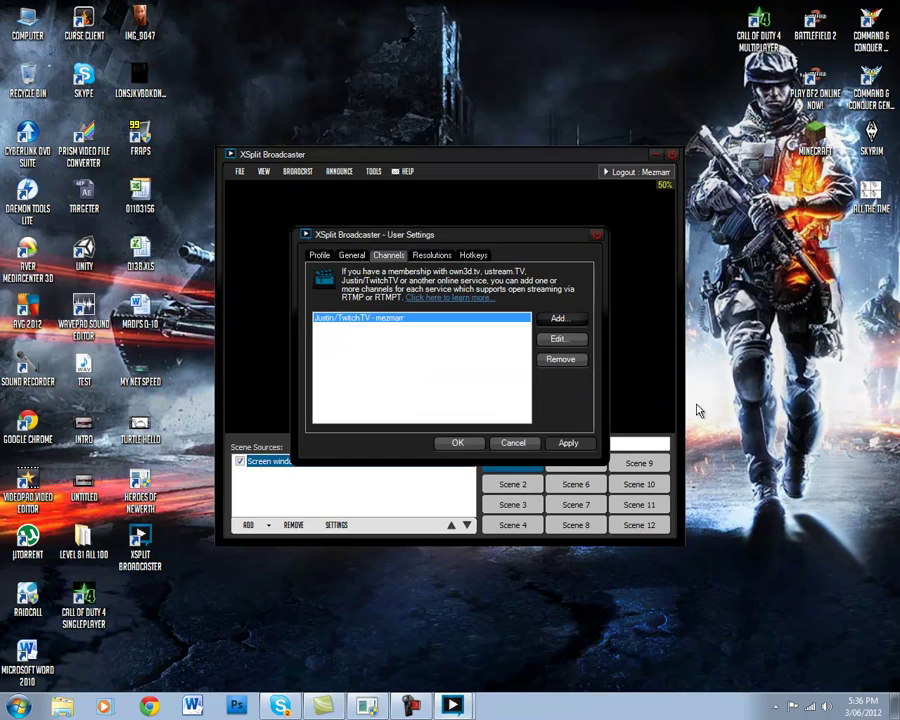
left_click(598, 236)
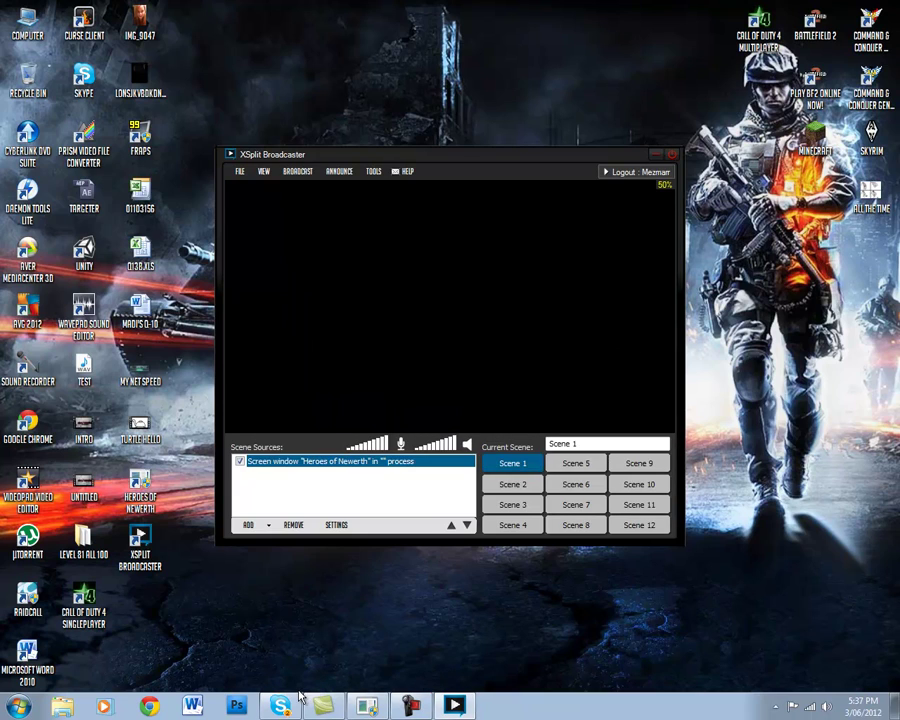
left_click(412, 707)
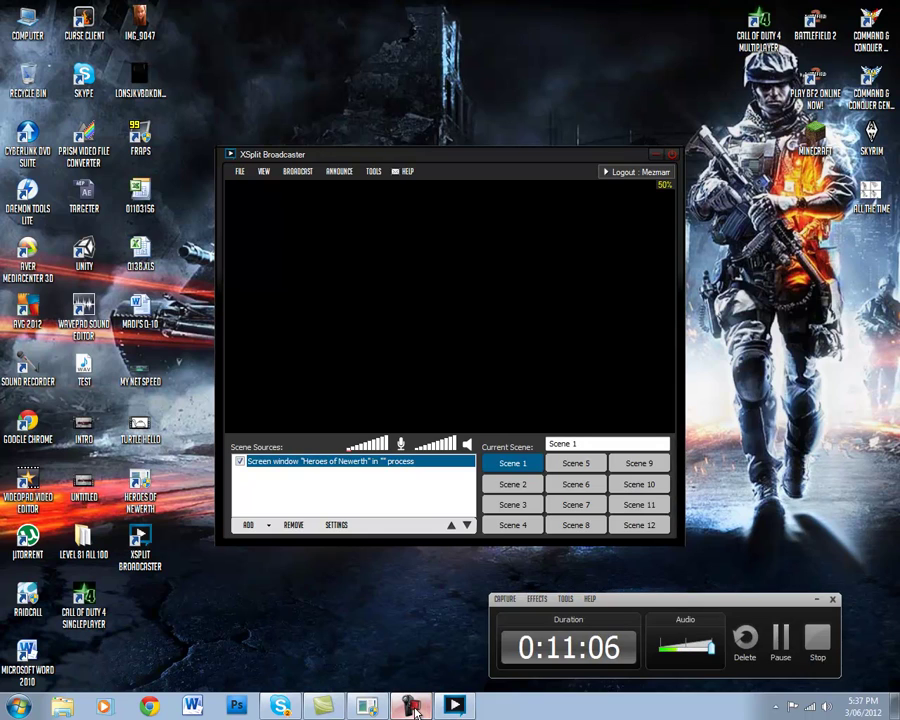